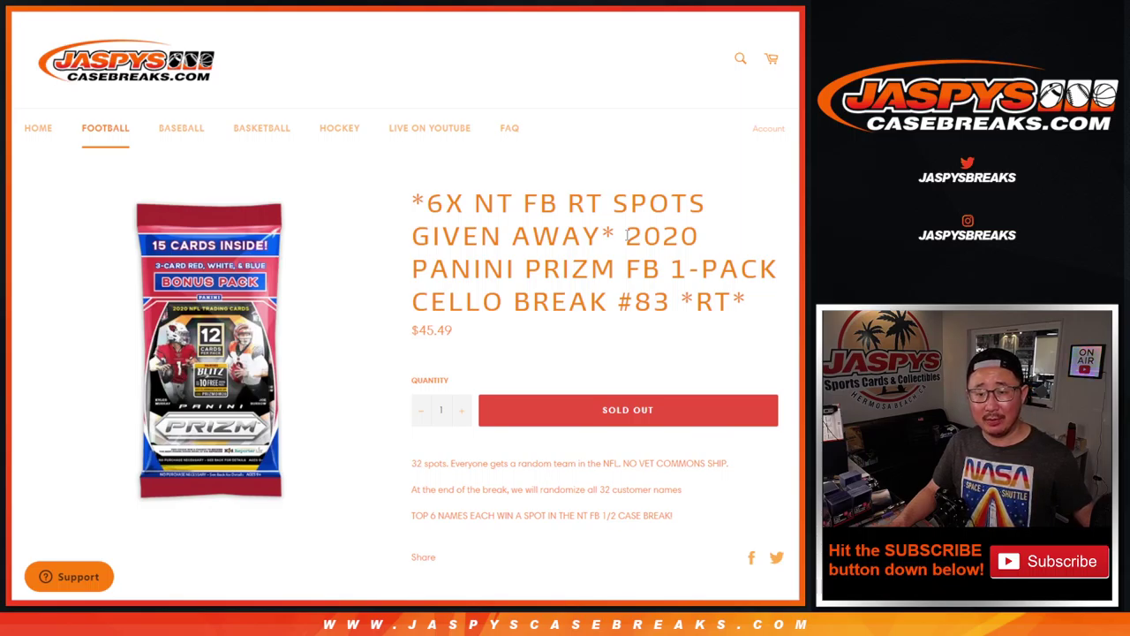
- Review the title of the sold-out 2020 Panini Prizm FB Cello Break #83 listing
{"action": "double_click", "coordinate": [652, 301]}
{"action": "left_click", "coordinate": [608, 233]}
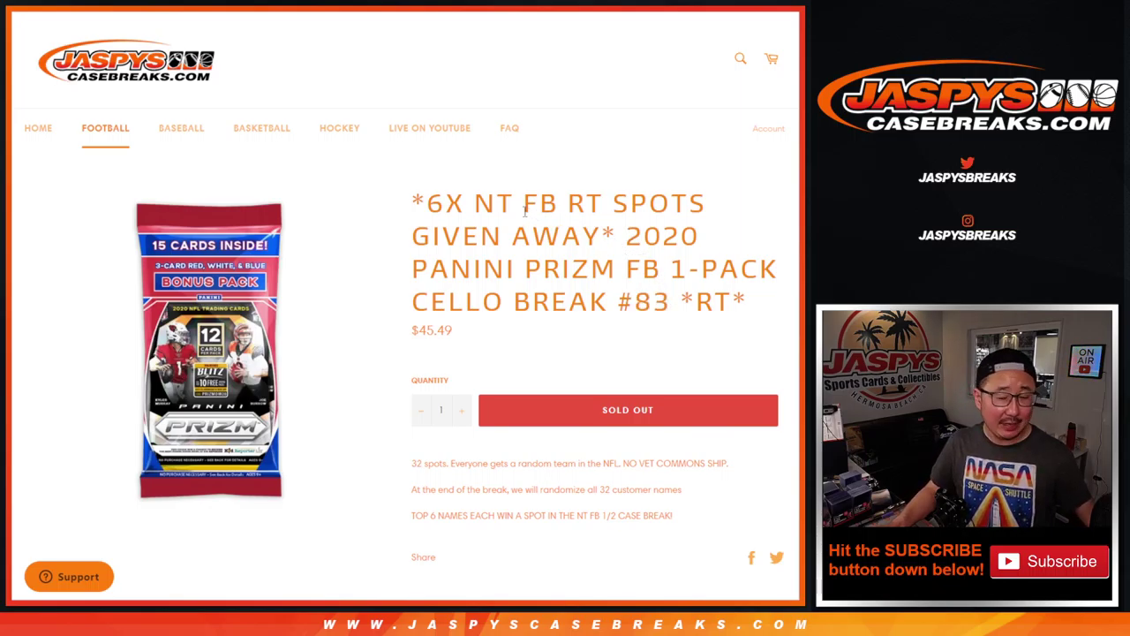
{"action": "double_click", "coordinate": [609, 204]}
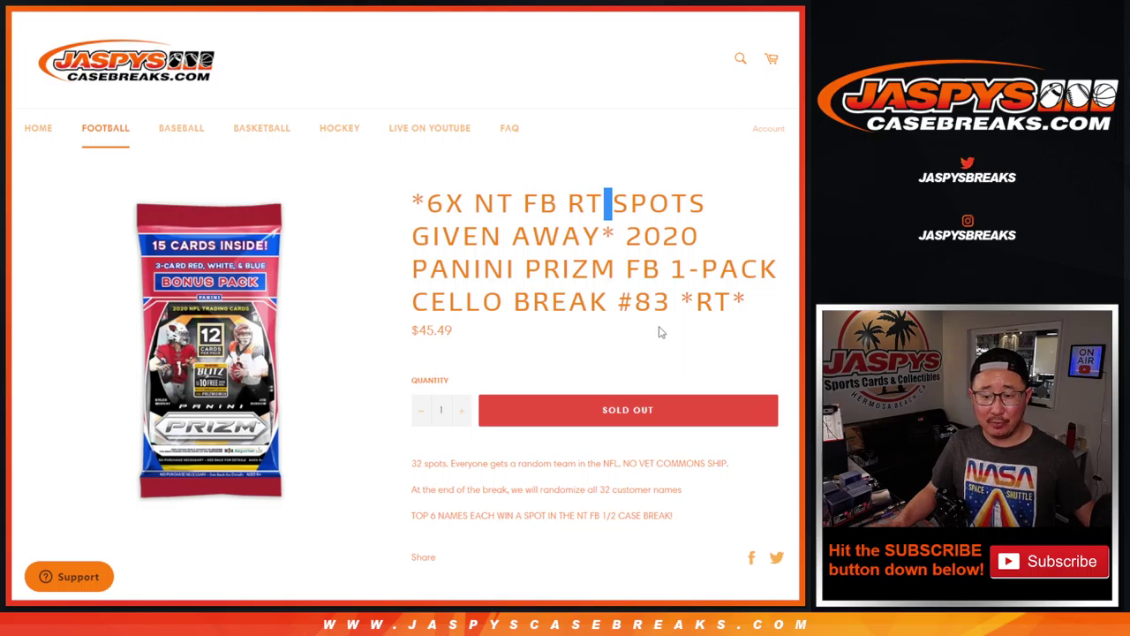
- Check the RANDOM.ORG tabs and roll the two dice on the Dice Roller, getting 3 and 3
{"action": "key", "text": "ctrl+Tab"}
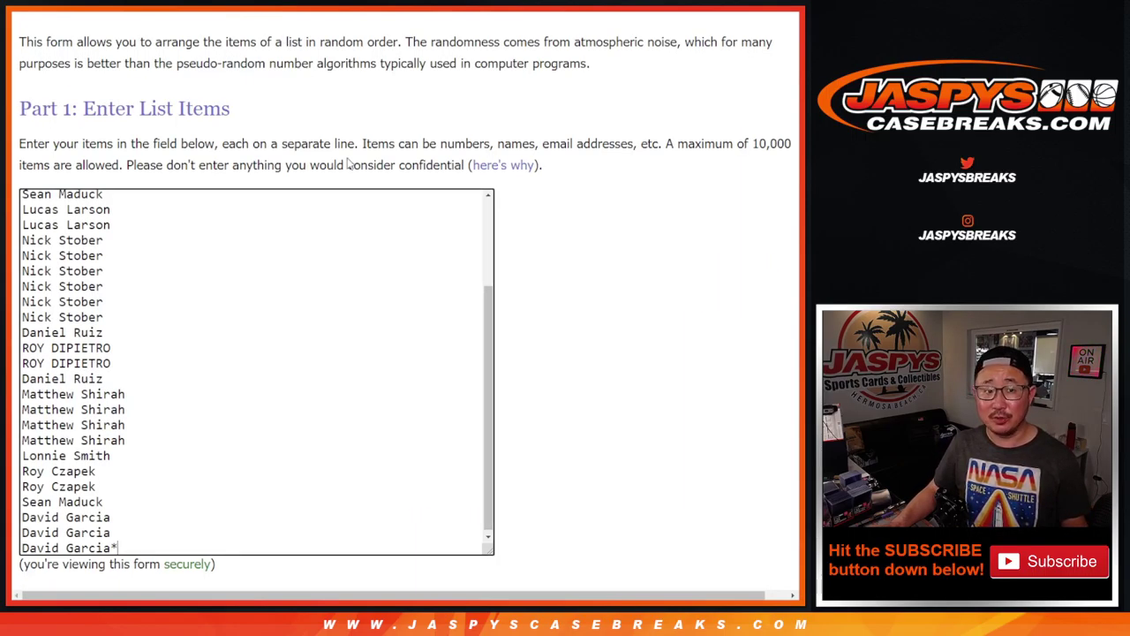
{"action": "scroll", "coordinate": [387, 385], "scroll_direction": "up", "scroll_amount": 3}
{"action": "scroll", "coordinate": [387, 381], "scroll_direction": "down", "scroll_amount": 3}
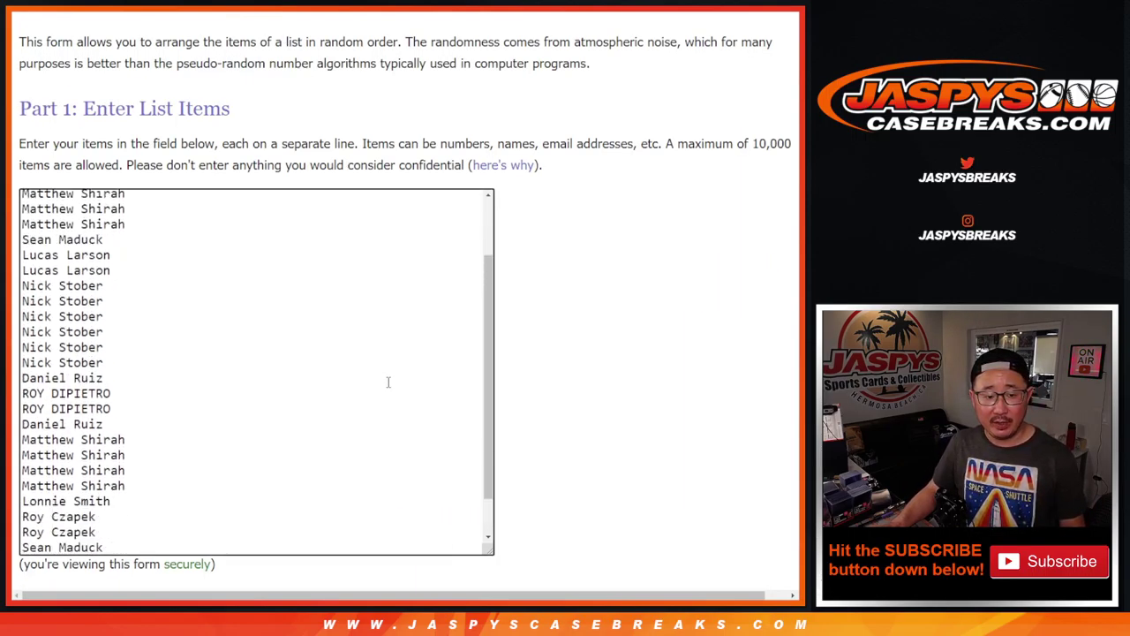
{"action": "key", "text": "ctrl+Tab"}
{"action": "key", "text": "ctrl+Home"}
{"action": "key", "text": "ctrl+Tab"}
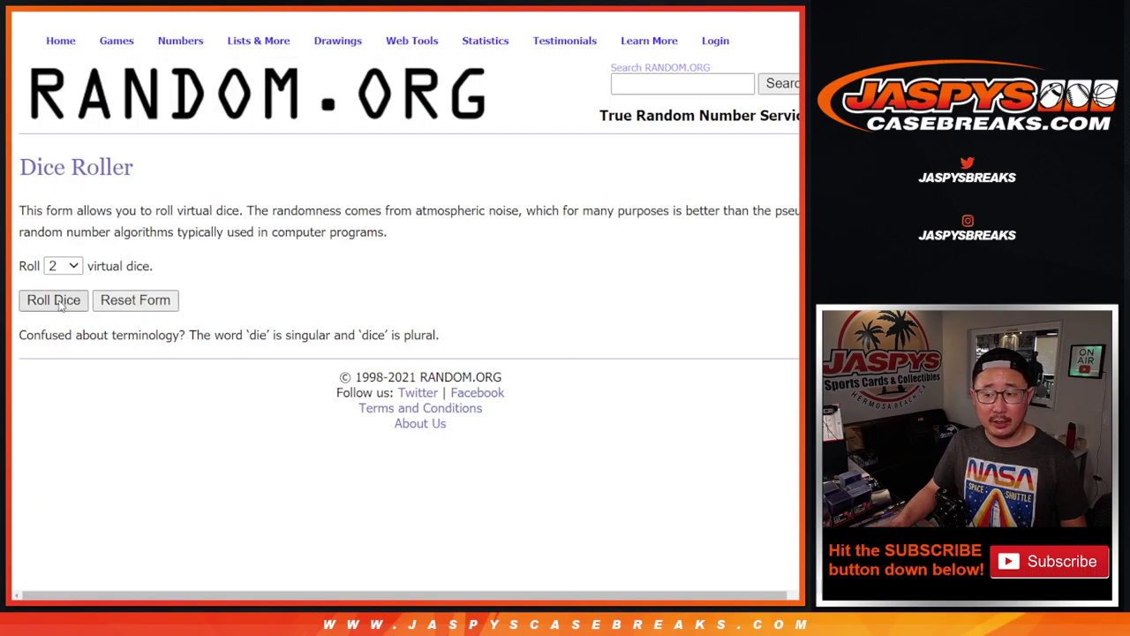
{"action": "key", "text": "Return"}
- Randomize the 32 customer names six times and select the final order
{"action": "key", "text": "ctrl+Tab"}
{"action": "left_click", "coordinate": [44, 470]}
{"action": "left_click", "coordinate": [45, 470]}
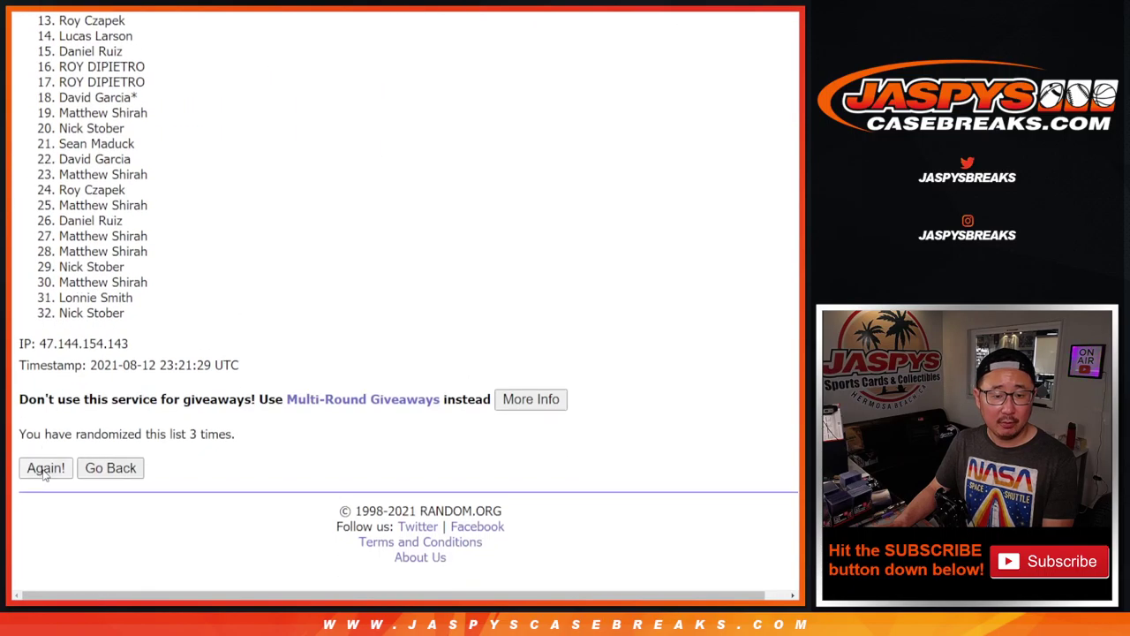
{"action": "left_click", "coordinate": [44, 470]}
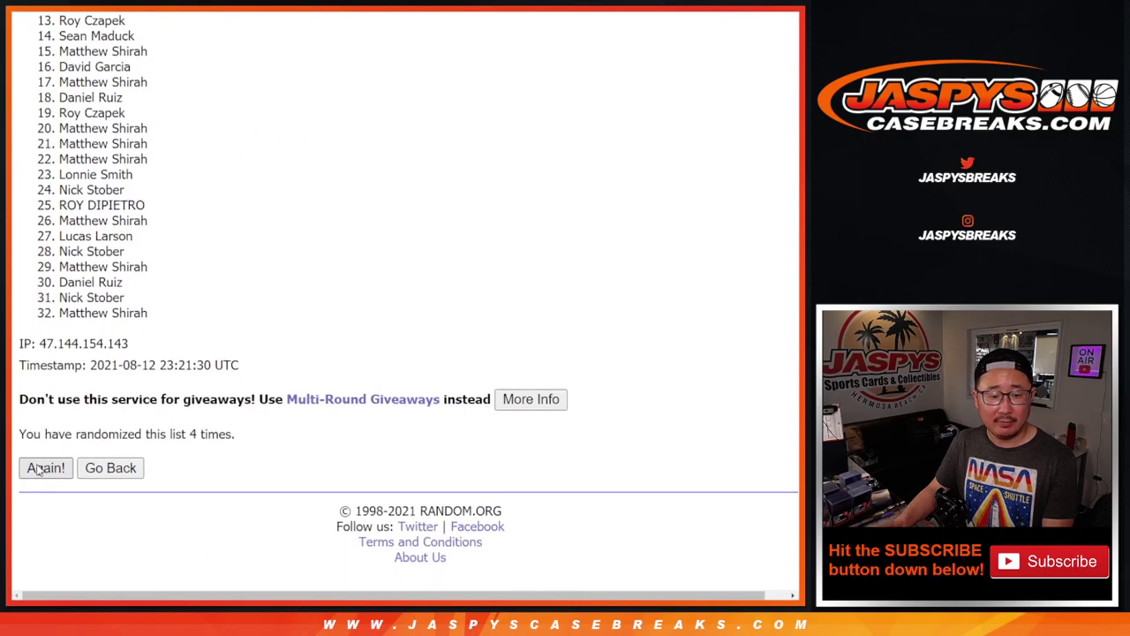
{"action": "left_click", "coordinate": [38, 468]}
{"action": "left_click", "coordinate": [44, 468]}
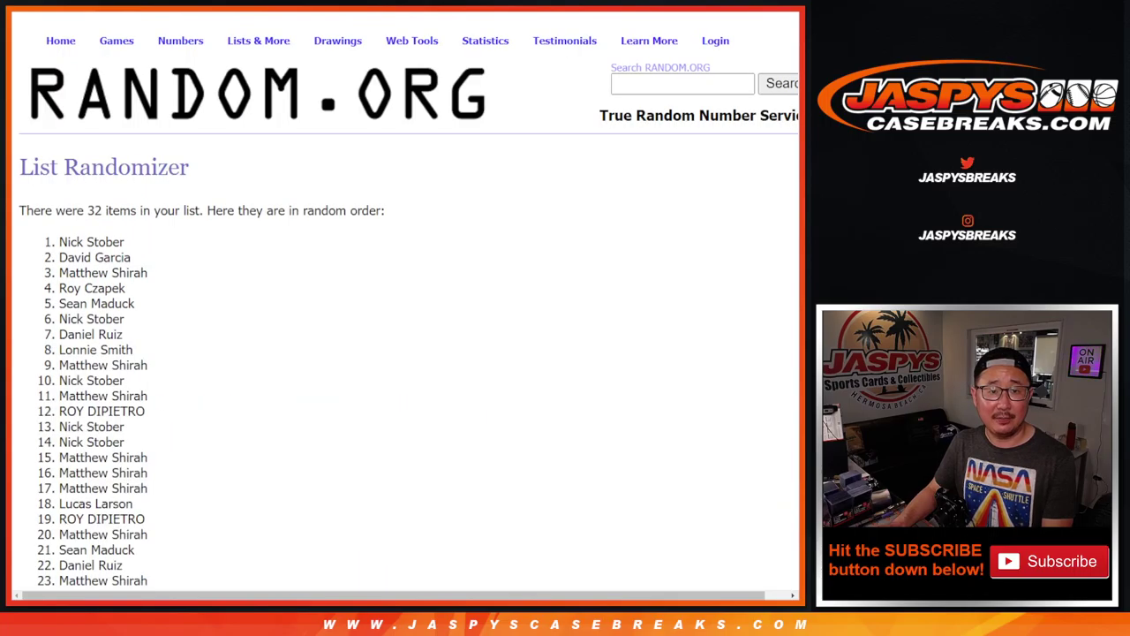
{"action": "mouse_move", "coordinate": [56, 247]}
{"action": "left_mouse_down"}
{"action": "mouse_move", "coordinate": [265, 565]}
{"action": "mouse_move", "coordinate": [156, 396]}
{"action": "mouse_move", "coordinate": [145, 323]}
{"action": "left_mouse_up"}
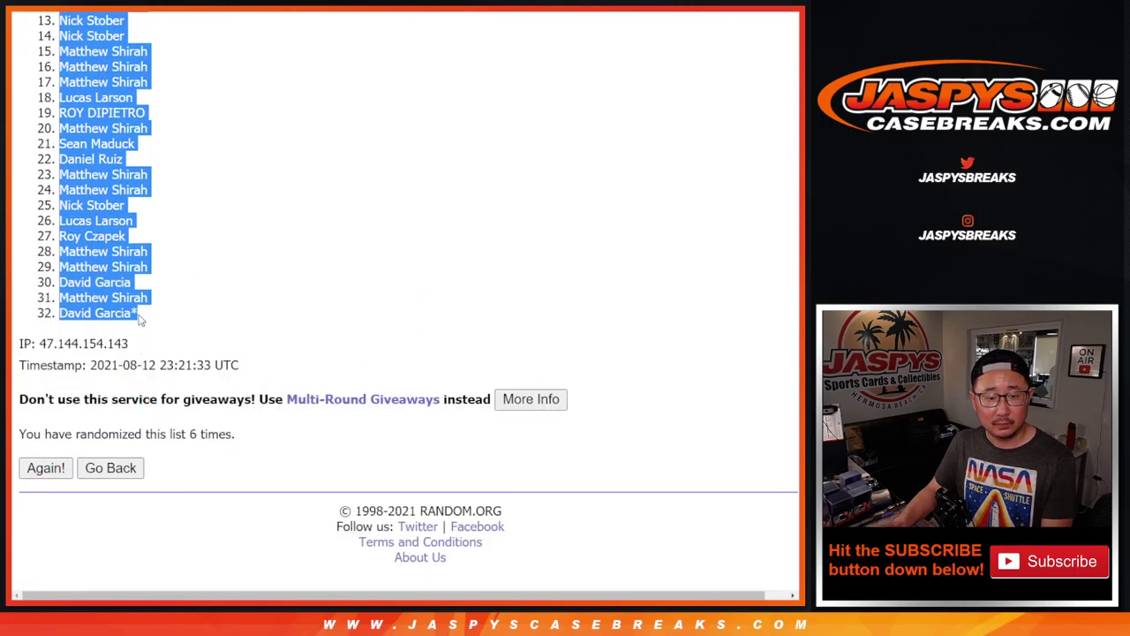
- Paste the 32 randomized names into column A of the sheet, starting at A1
{"action": "left_click", "coordinate": [353, 10]}
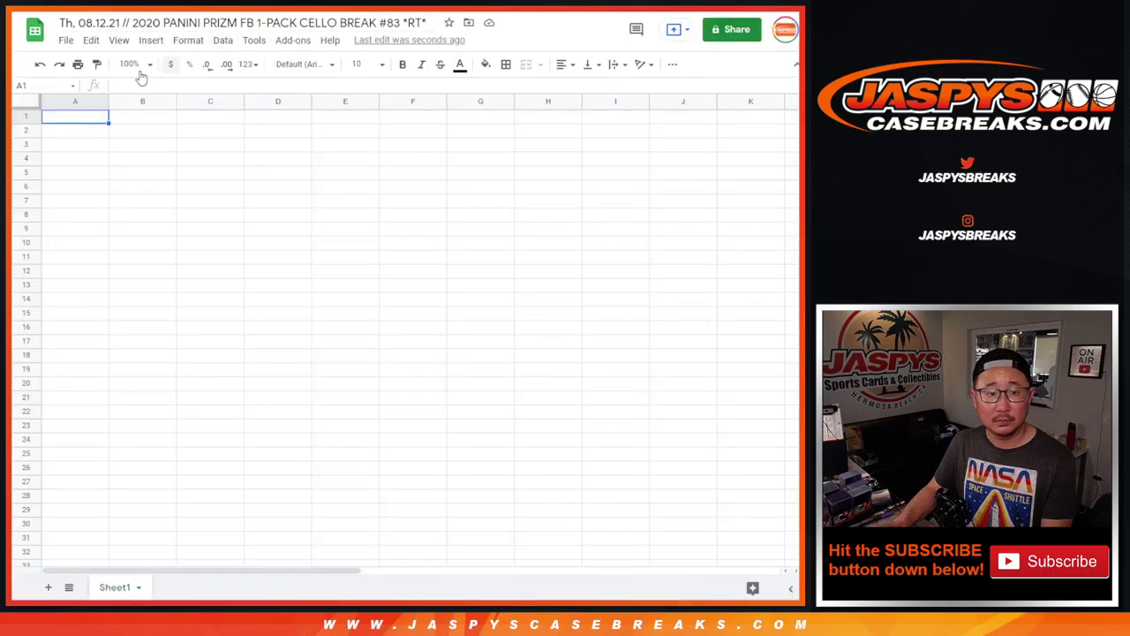
{"action": "right_click", "coordinate": [78, 113]}
{"action": "left_click", "coordinate": [97, 141]}
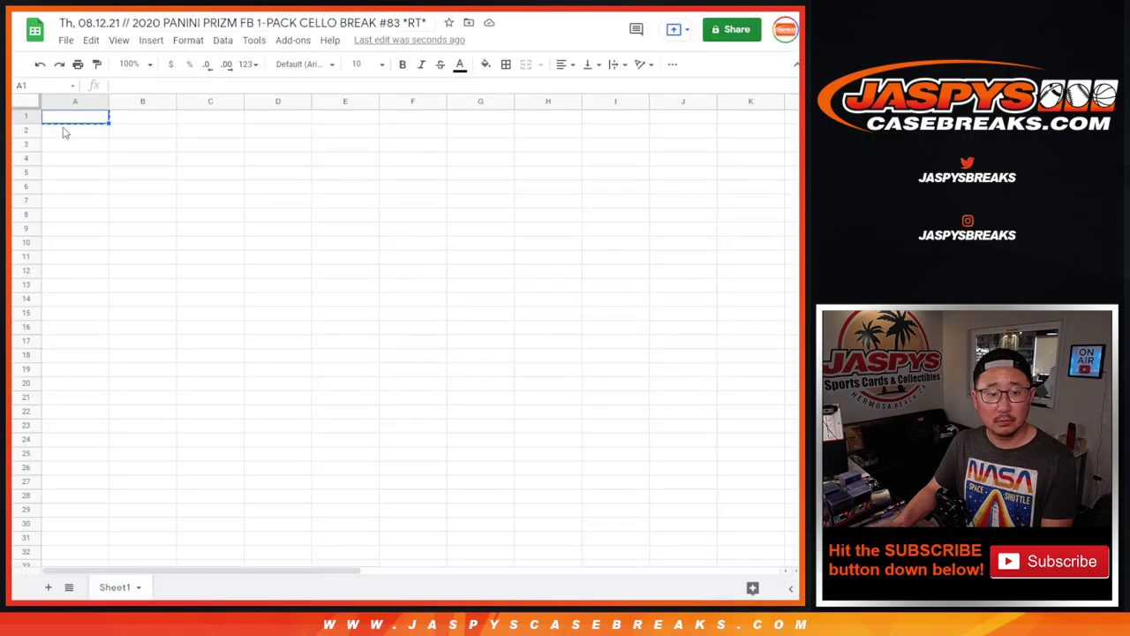
{"action": "right_click", "coordinate": [63, 123]}
{"action": "left_click", "coordinate": [104, 164]}
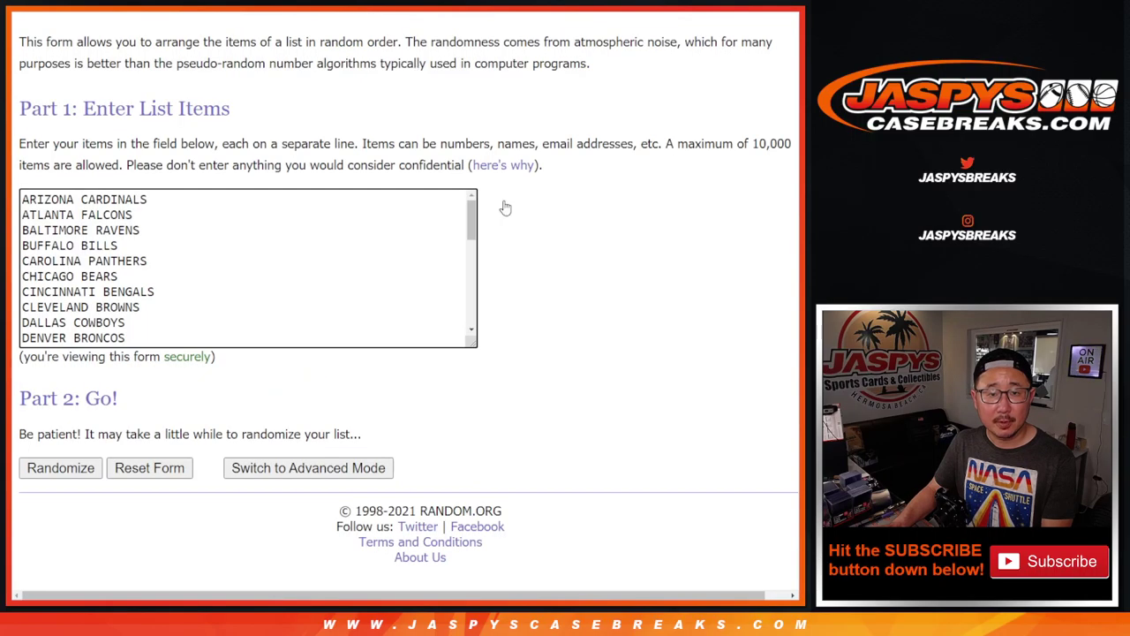
- Shuffle the 32 NFL teams six times so Philadelphia Eagles comes first, then return to the sheet
{"action": "left_click", "coordinate": [68, 468]}
{"action": "scroll", "coordinate": [44, 468], "scroll_direction": "down", "scroll_amount": 5}
{"action": "left_click", "coordinate": [44, 469]}
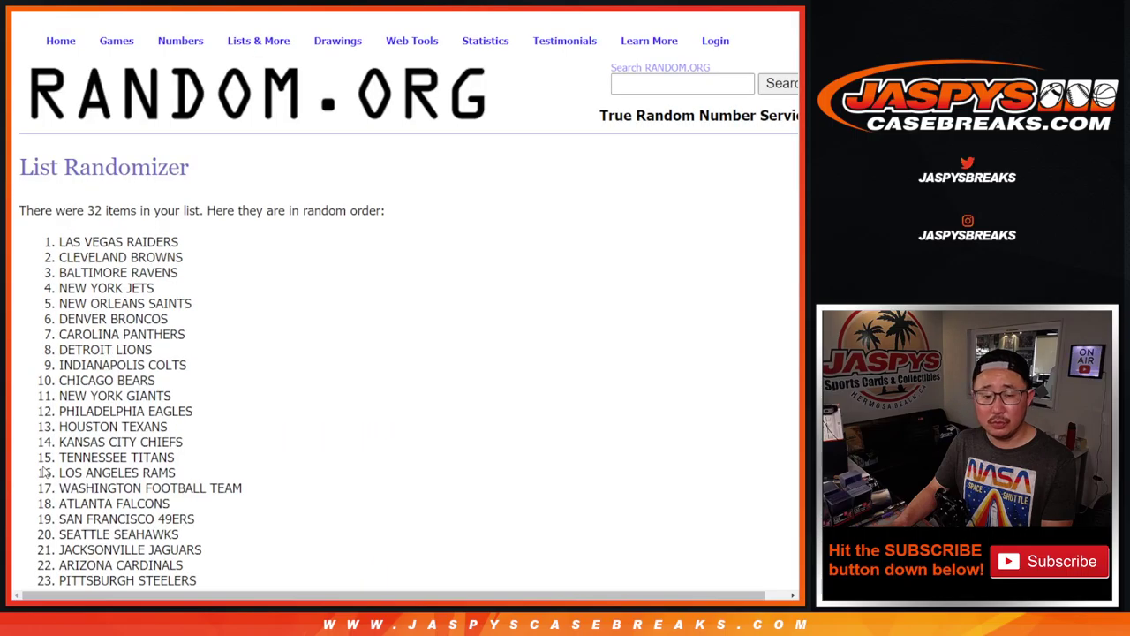
{"action": "scroll", "coordinate": [44, 470], "scroll_direction": "down", "scroll_amount": 5}
{"action": "left_click", "coordinate": [39, 469]}
{"action": "scroll", "coordinate": [39, 471], "scroll_direction": "down", "scroll_amount": 5}
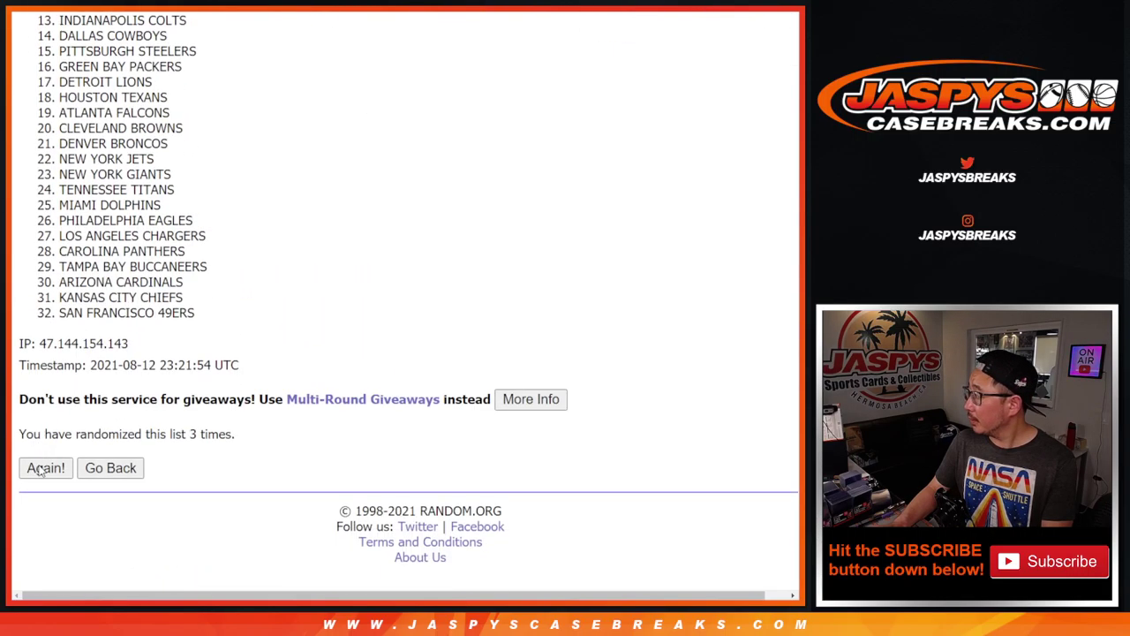
{"action": "left_click", "coordinate": [39, 468]}
{"action": "scroll", "coordinate": [39, 471], "scroll_direction": "down", "scroll_amount": 5}
{"action": "left_click", "coordinate": [38, 469]}
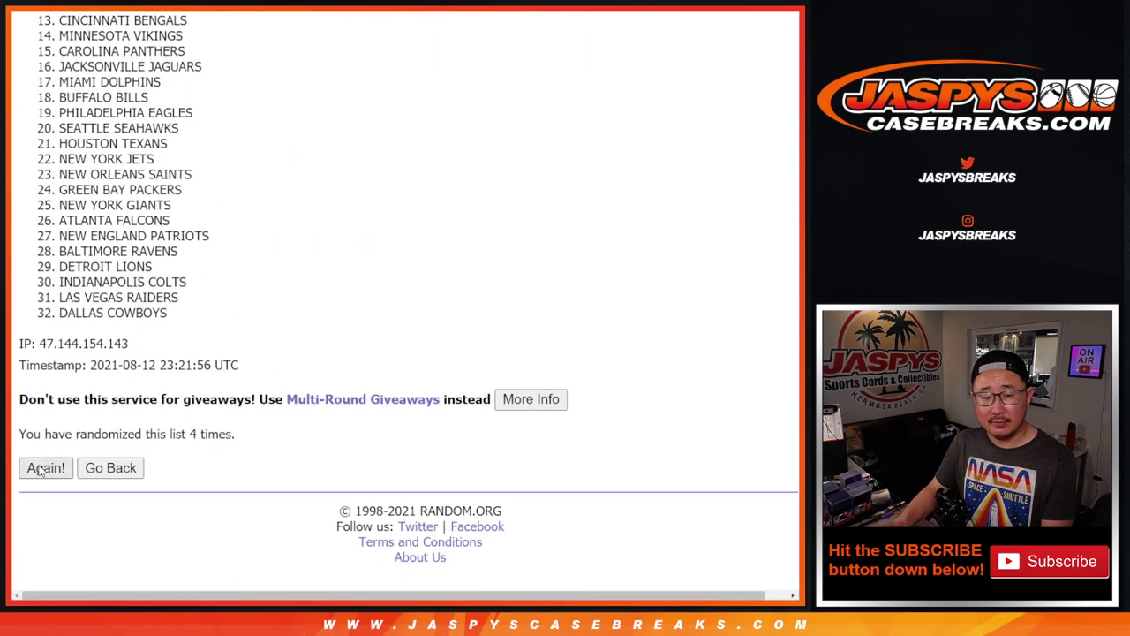
{"action": "scroll", "coordinate": [38, 471], "scroll_direction": "down", "scroll_amount": 5}
{"action": "key", "text": "Return"}
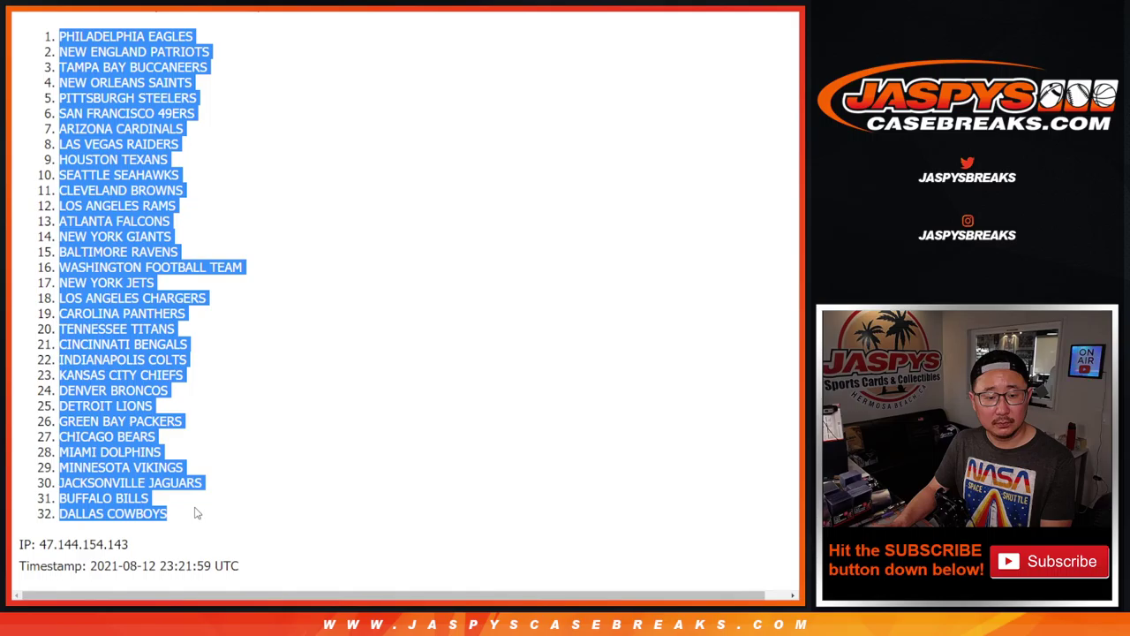
{"action": "scroll", "coordinate": [250, 411], "scroll_direction": "down", "scroll_amount": 2}
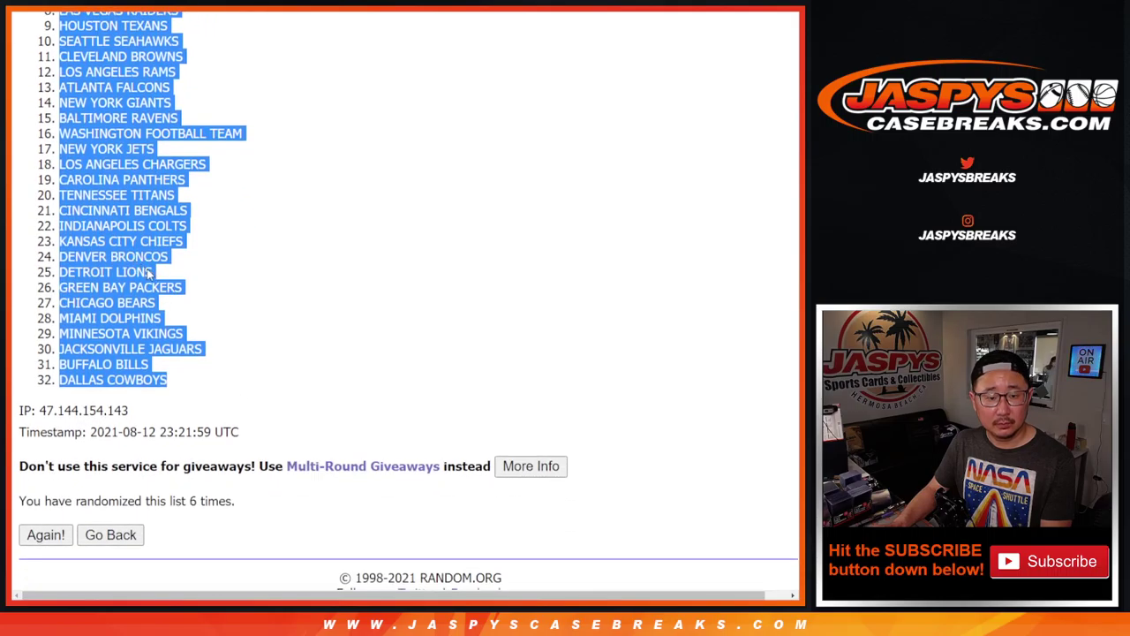
{"action": "key", "text": "alt+Tab"}
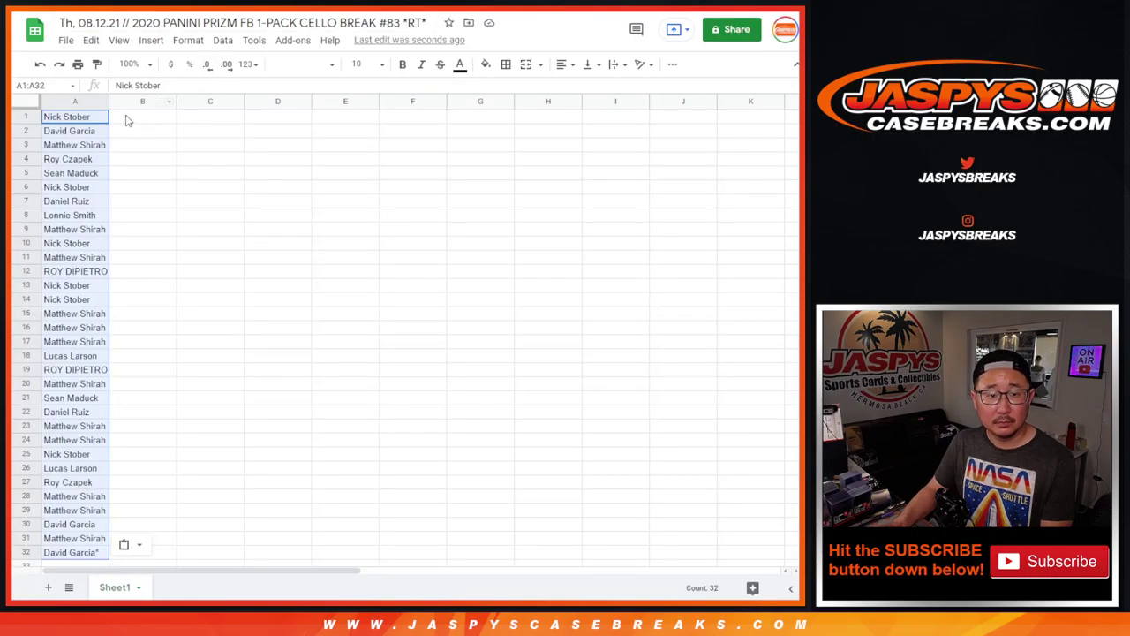
- Paste the shuffled teams into column B and format the whole sheet as 12-pt Roboto Mono
{"action": "right_click", "coordinate": [132, 114]}
{"action": "left_click", "coordinate": [162, 161]}
{"action": "left_click", "coordinate": [32, 99]}
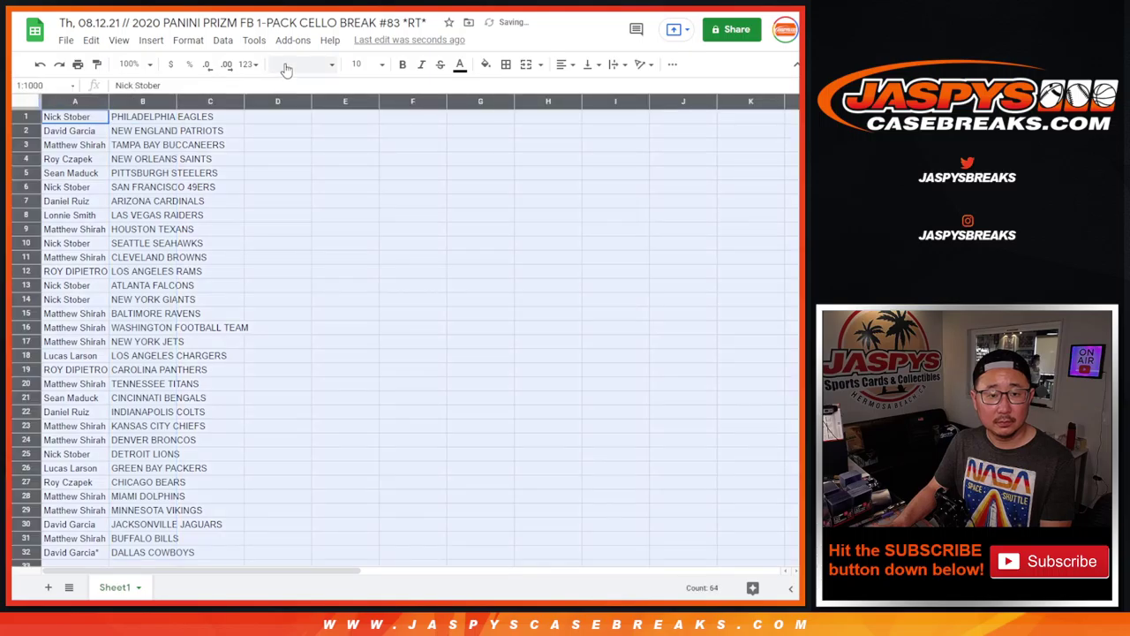
{"action": "left_click", "coordinate": [291, 64]}
{"action": "left_click", "coordinate": [319, 203]}
{"action": "left_click", "coordinate": [366, 64]}
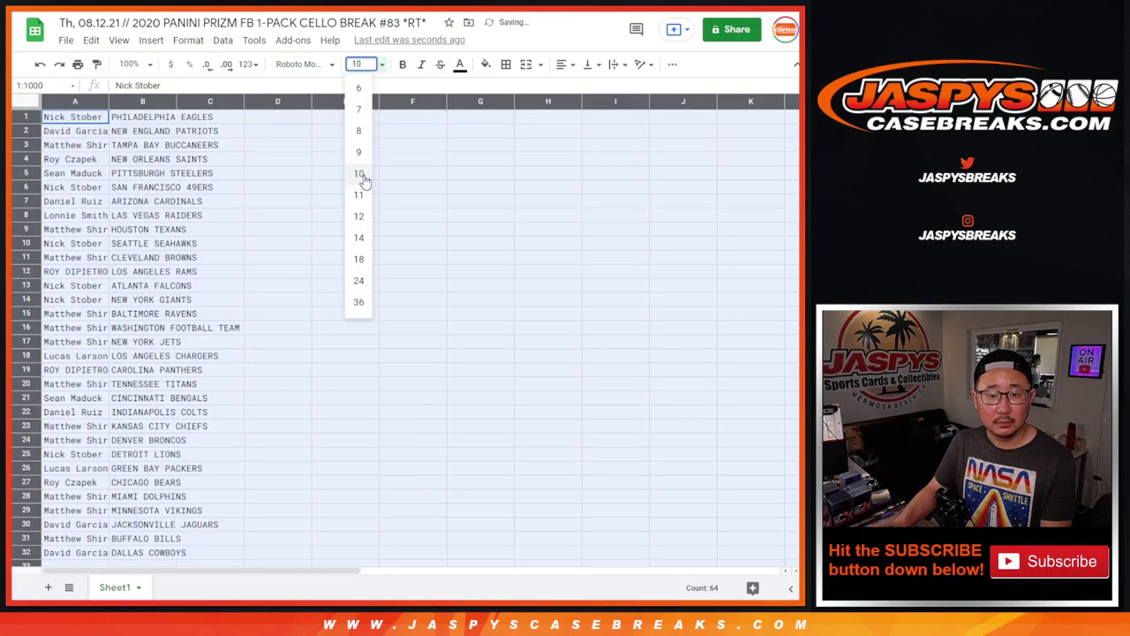
{"action": "left_click", "coordinate": [360, 217]}
- Zoom the sheet to 150% and auto-fit columns A and B to their contents
{"action": "left_click", "coordinate": [143, 67]}
{"action": "left_click", "coordinate": [133, 196]}
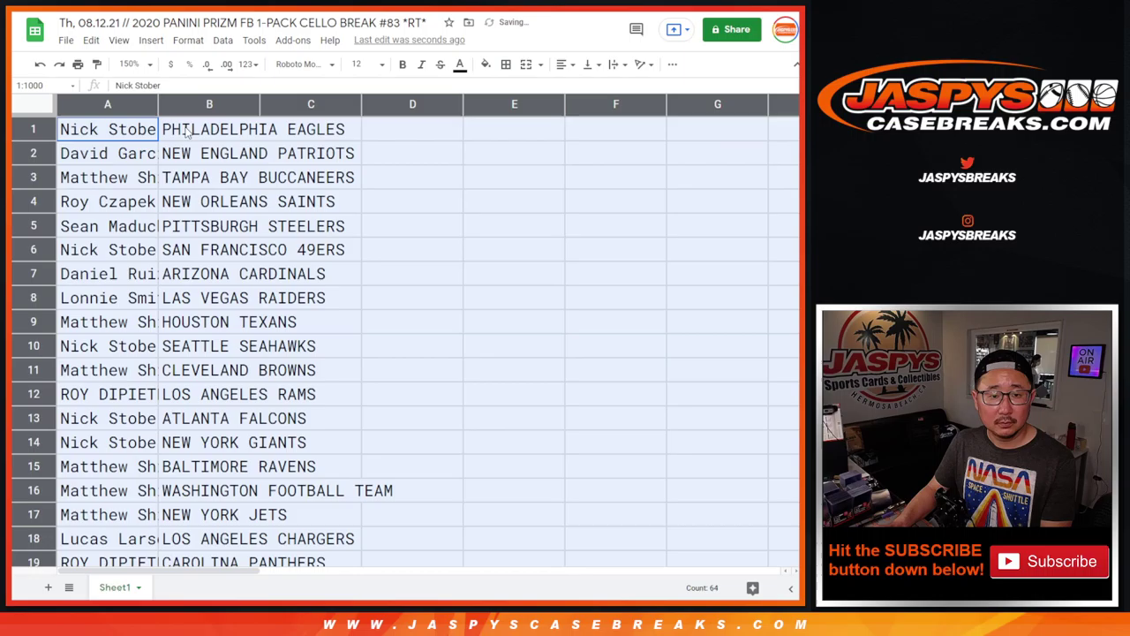
{"action": "double_click", "coordinate": [157, 99]}
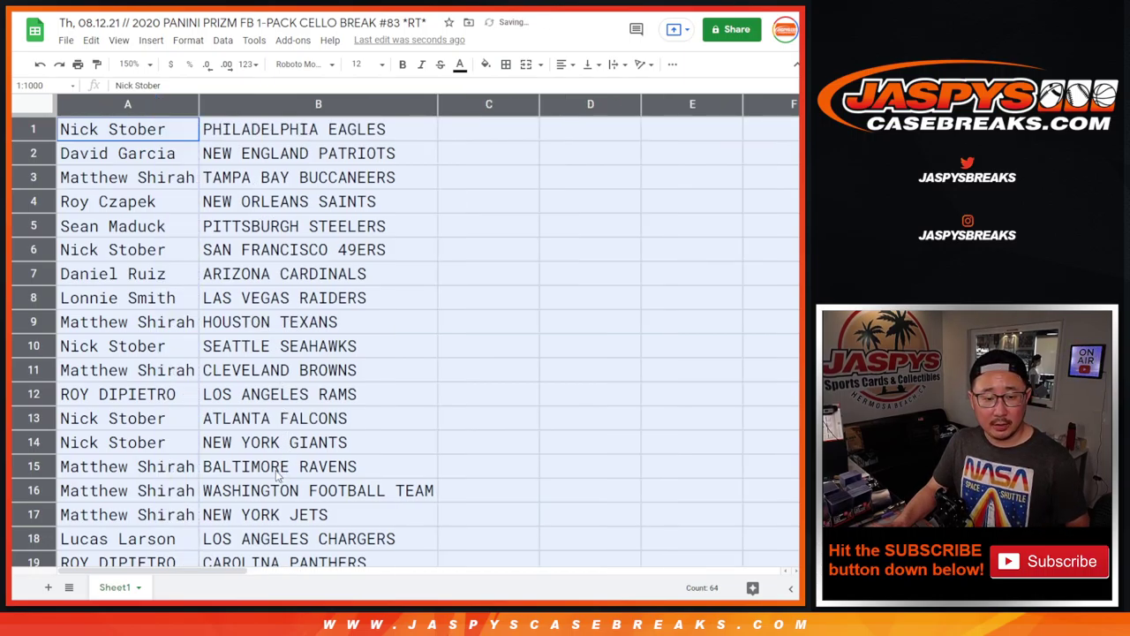
- Select the name-and-team rows in two halves, A1:B16 and then A17:B32
{"action": "left_click", "coordinate": [271, 497], "text": "shift"}
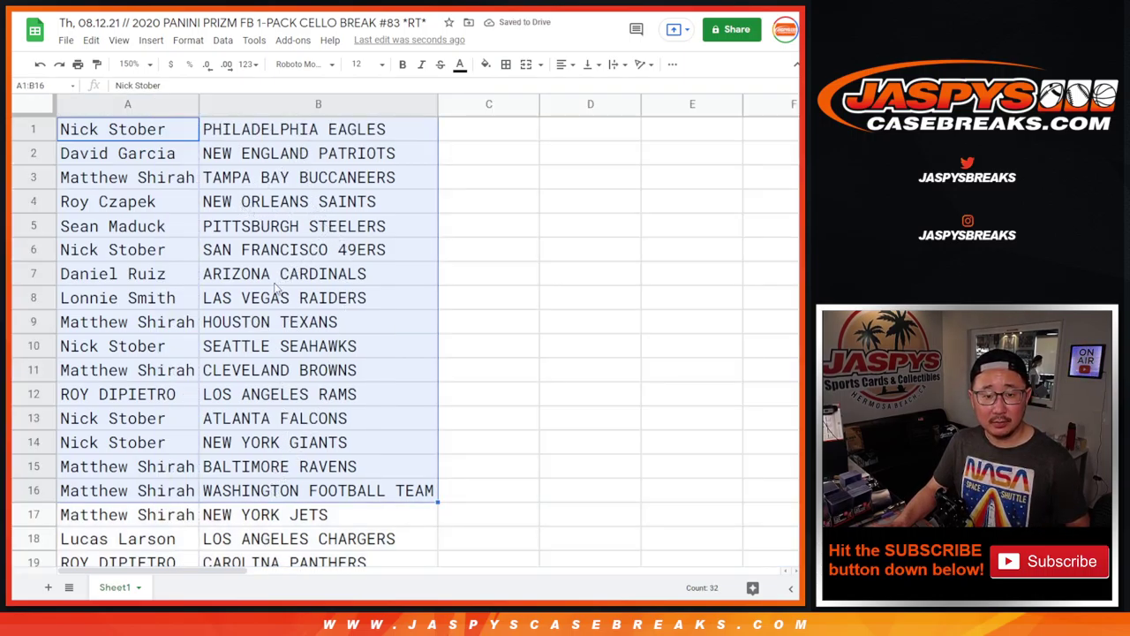
{"action": "left_click_drag", "start_coordinate": [279, 394], "coordinate": [282, 433]}
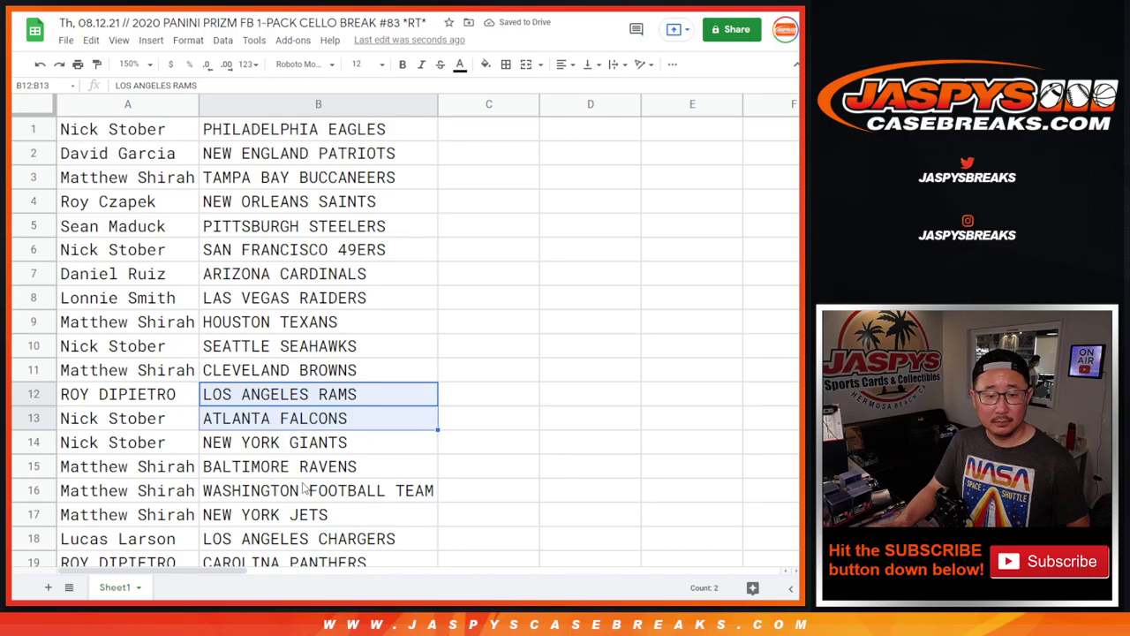
{"action": "left_click", "coordinate": [119, 494]}
{"action": "left_click", "coordinate": [149, 138]}
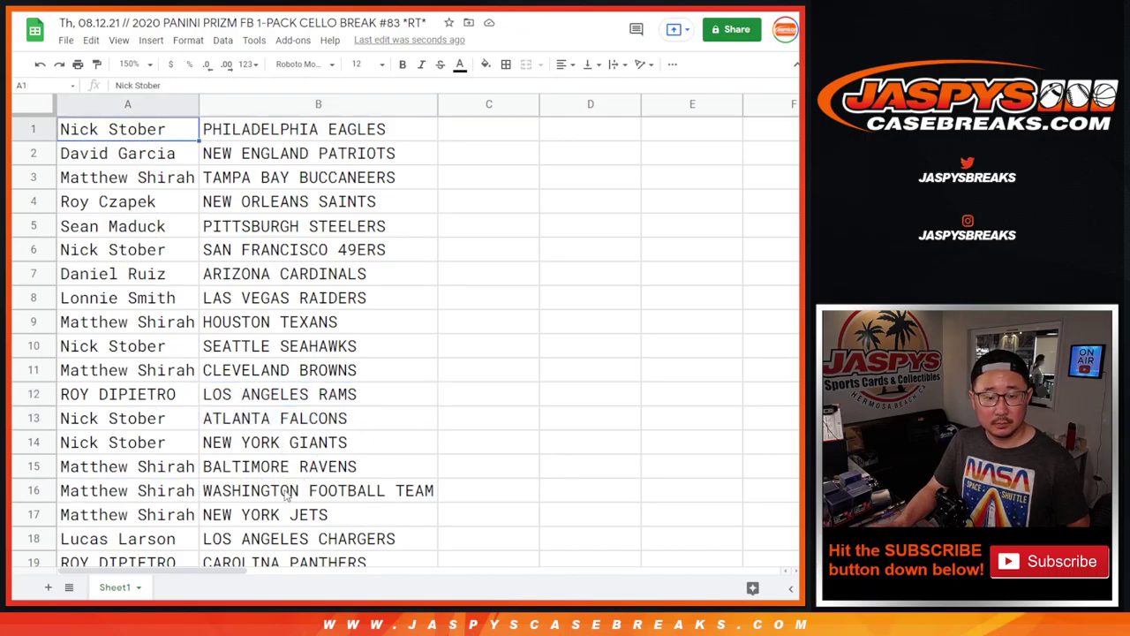
{"action": "left_click", "coordinate": [288, 496], "text": "shift"}
{"action": "scroll", "coordinate": [351, 369], "scroll_direction": "down", "scroll_amount": 5}
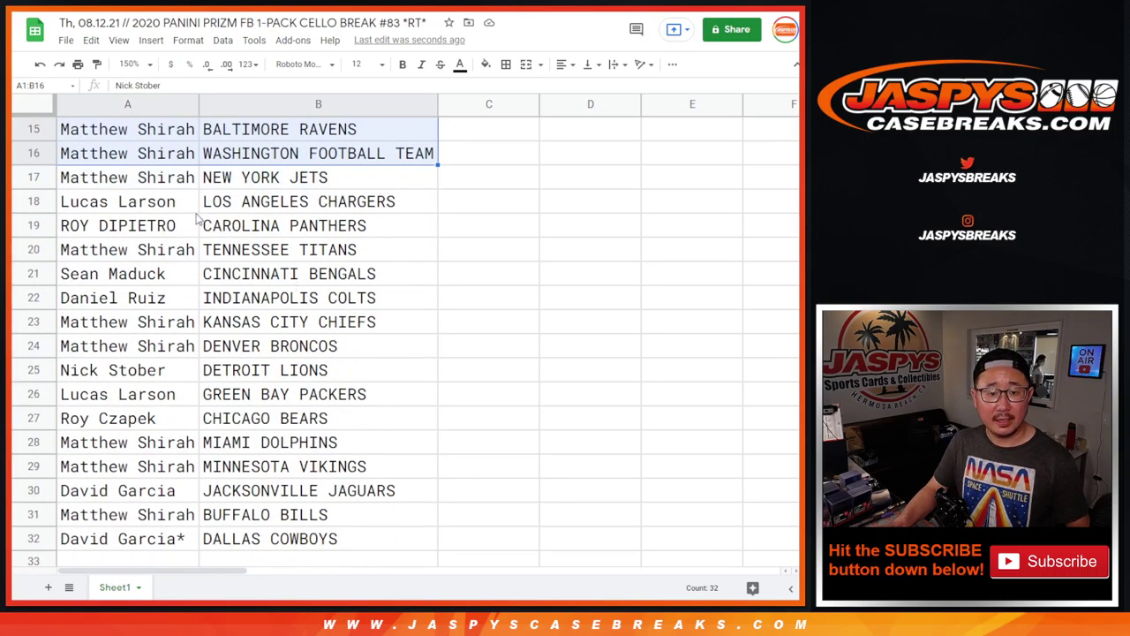
{"action": "left_click", "coordinate": [166, 185]}
{"action": "left_click", "coordinate": [278, 545], "text": "shift"}
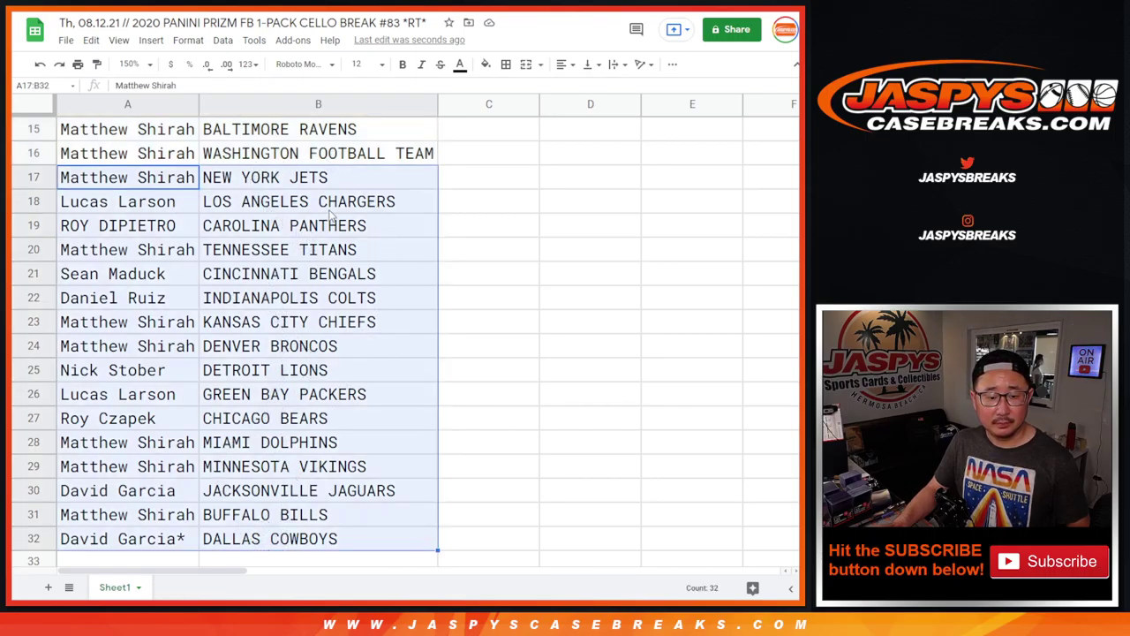
- Set the zoom to 88% and sort the sheet A→Z by the team column B
{"action": "scroll", "coordinate": [314, 239], "scroll_direction": "up", "scroll_amount": 5}
{"action": "left_click", "coordinate": [129, 64]}
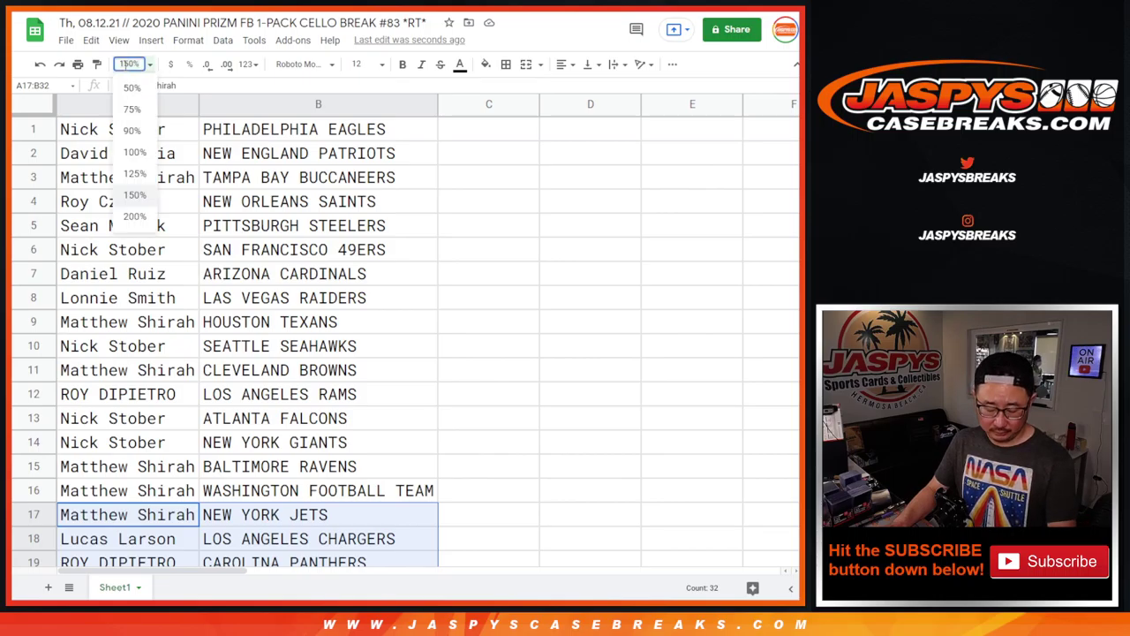
{"action": "key", "text": "Return"}
{"action": "left_click", "coordinate": [185, 100]}
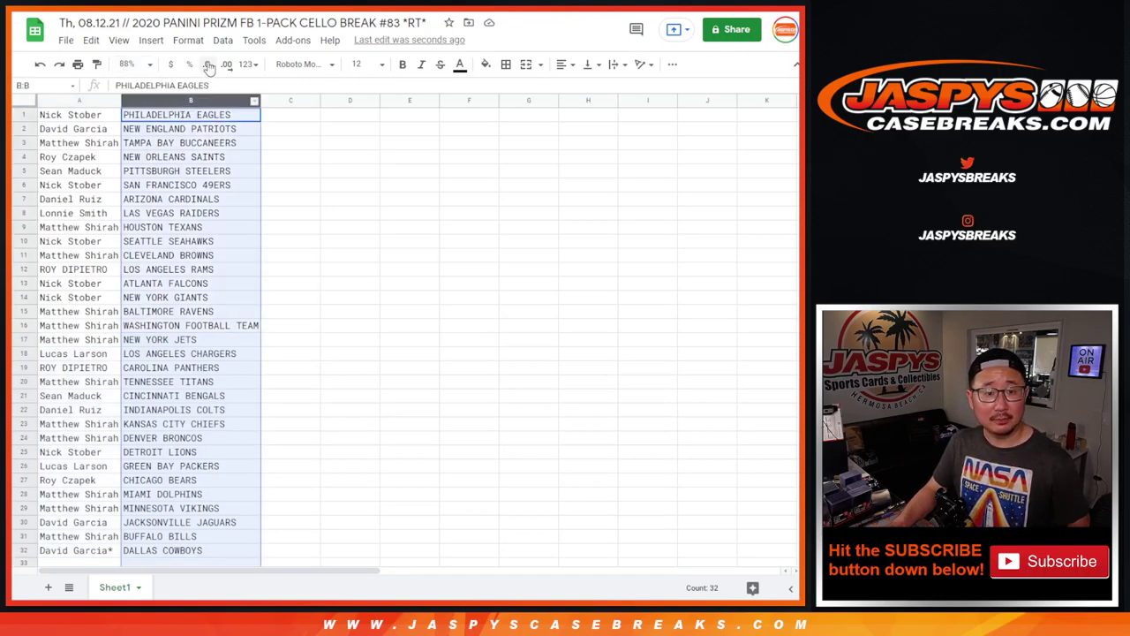
{"action": "left_click", "coordinate": [222, 40]}
{"action": "left_click", "coordinate": [231, 67]}
- Put all borders on the name-and-team table and open print settings in portrait orientation
{"action": "left_click", "coordinate": [84, 156]}
{"action": "key", "text": "ctrl+a"}
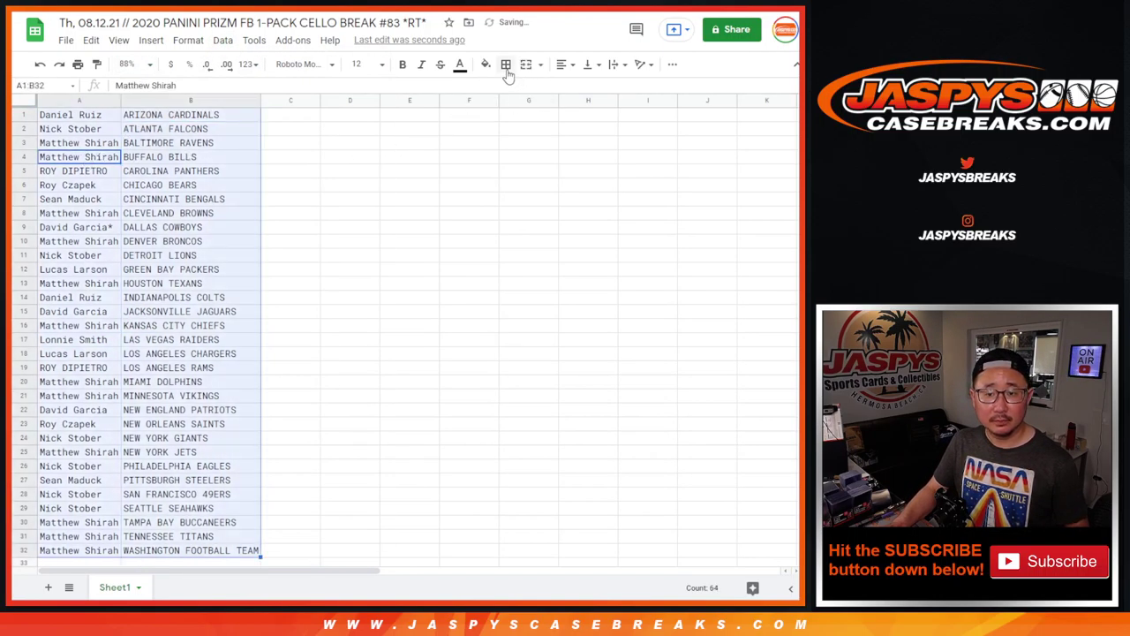
{"action": "left_click", "coordinate": [506, 64]}
{"action": "left_click", "coordinate": [510, 93]}
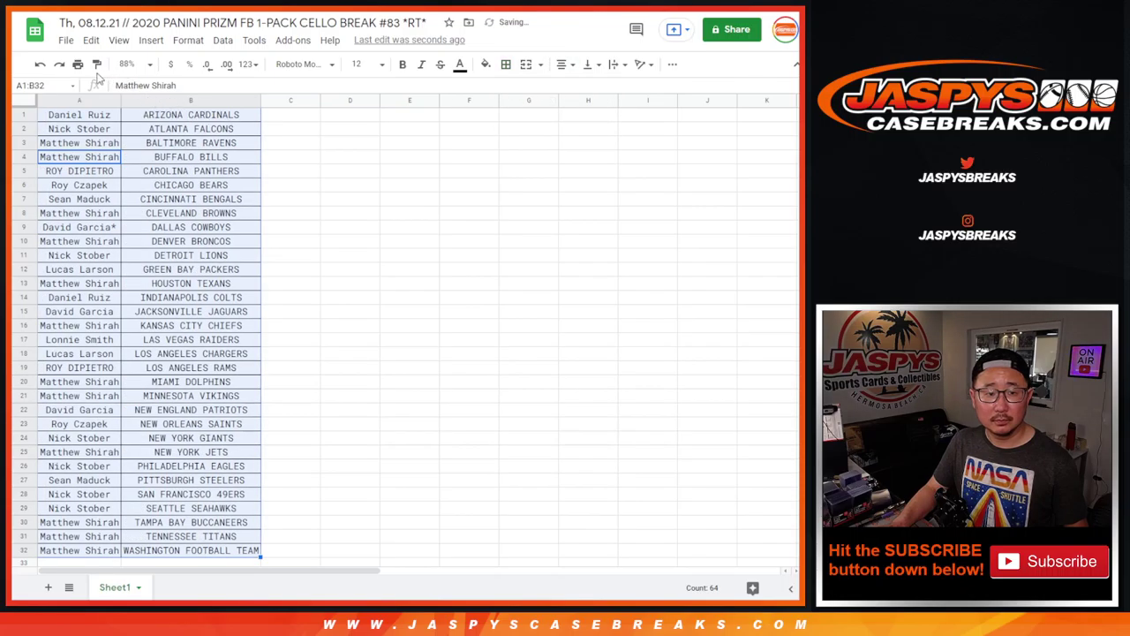
{"action": "left_click", "coordinate": [78, 64]}
{"action": "left_click", "coordinate": [716, 188]}
- Add the workbook title as a page header, continue past print settings, and close the printer dialog
{"action": "left_click", "coordinate": [706, 358]}
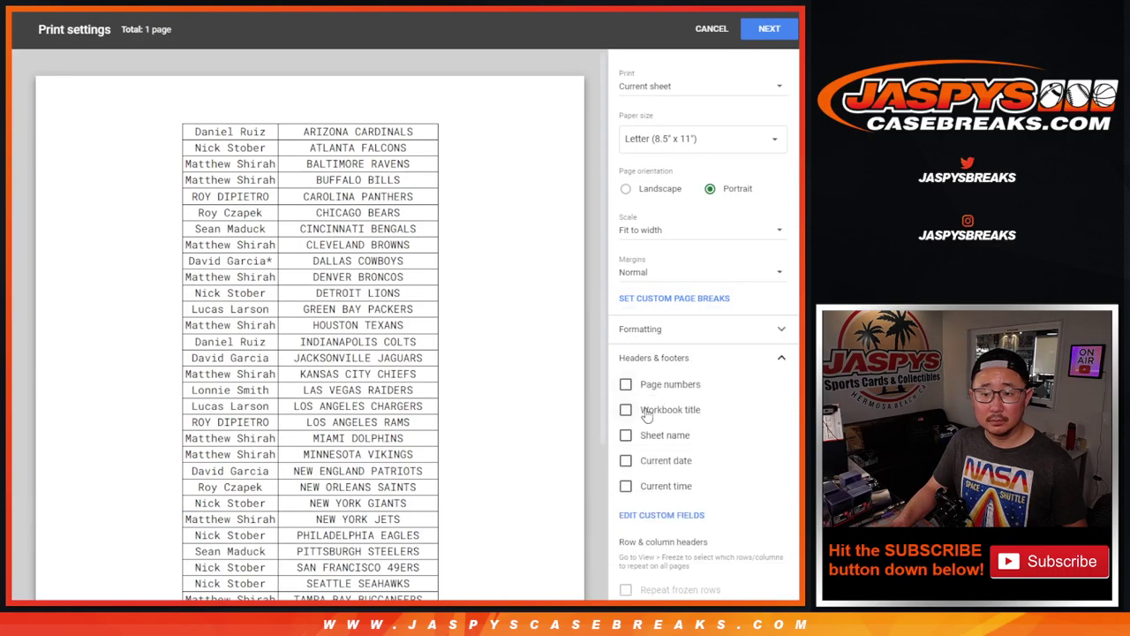
{"action": "left_click", "coordinate": [627, 408]}
{"action": "left_click", "coordinate": [764, 29]}
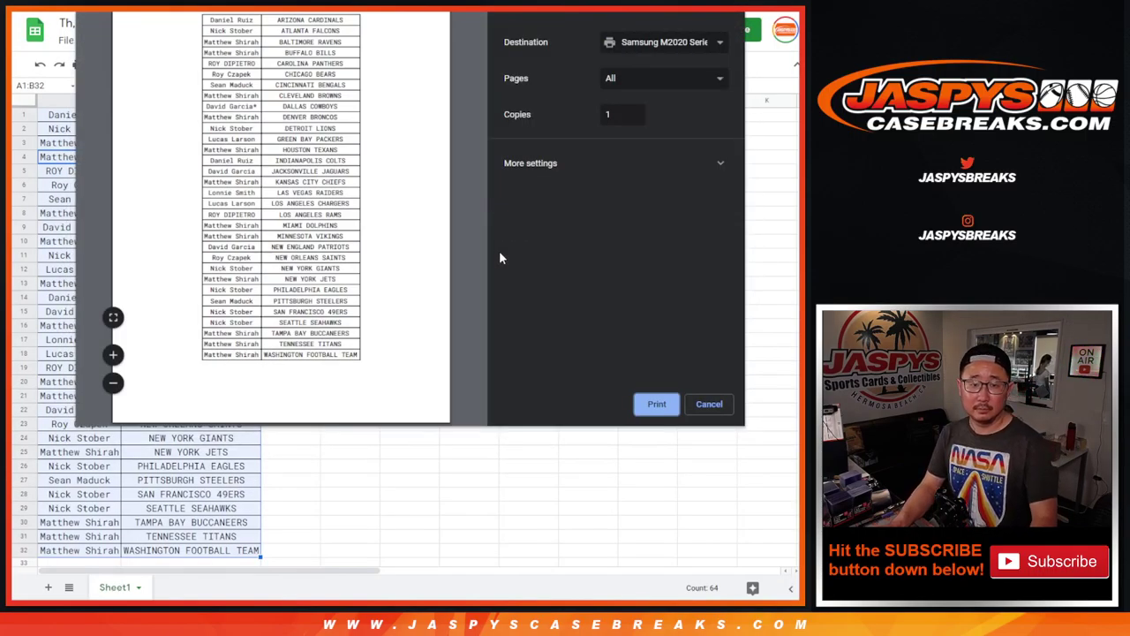
{"action": "key", "text": "Escape"}
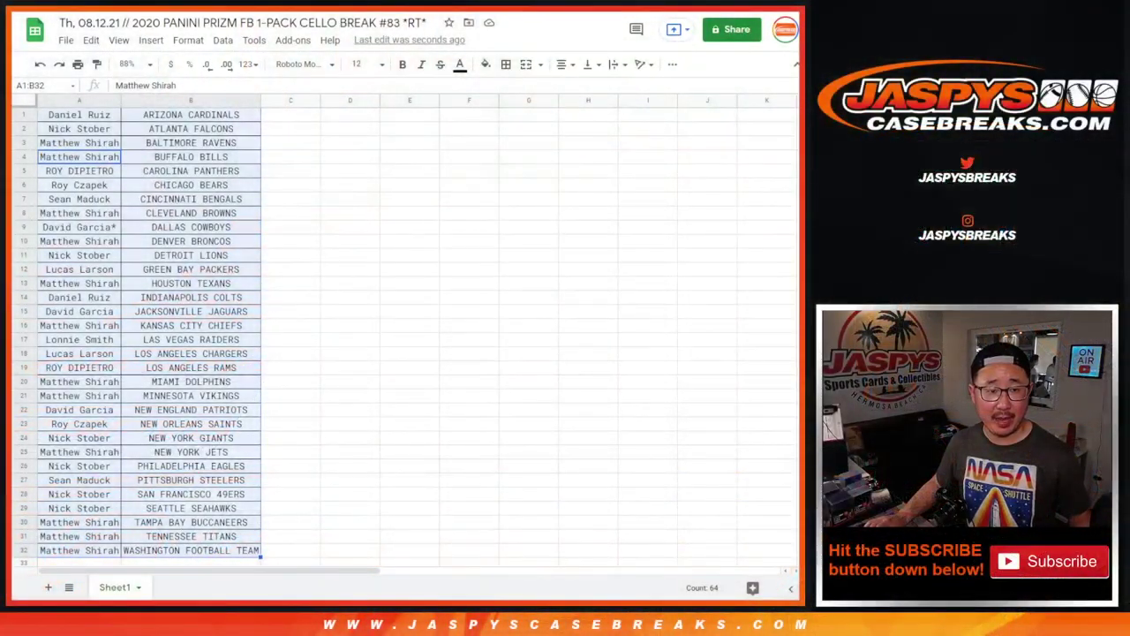
- Copy names A1:A32 from the sheet into the RANDOM.ORG List Randomizer box
{"action": "left_click", "coordinate": [88, 115]}
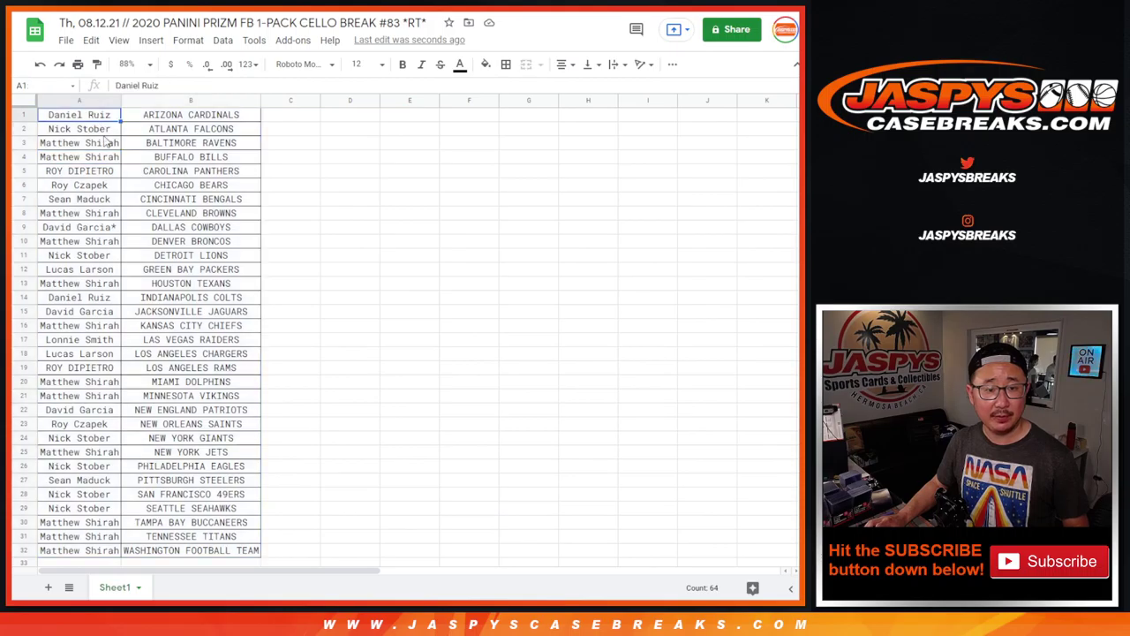
{"action": "left_click", "coordinate": [84, 551], "text": "shift"}
{"action": "key", "text": "ctrl+c"}
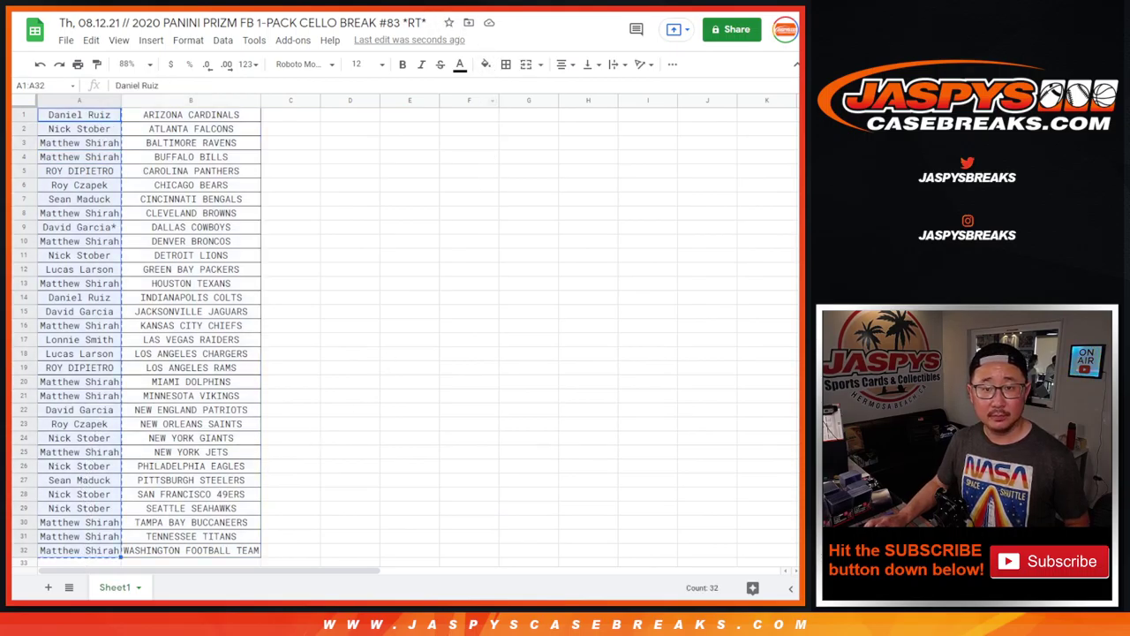
{"action": "key", "text": "ctrl+Tab"}
{"action": "key", "text": "ctrl+Tab"}
{"action": "left_click", "coordinate": [360, 320]}
{"action": "key", "text": "ctrl+v"}
{"action": "scroll", "coordinate": [371, 309], "scroll_direction": "up", "scroll_amount": 10}
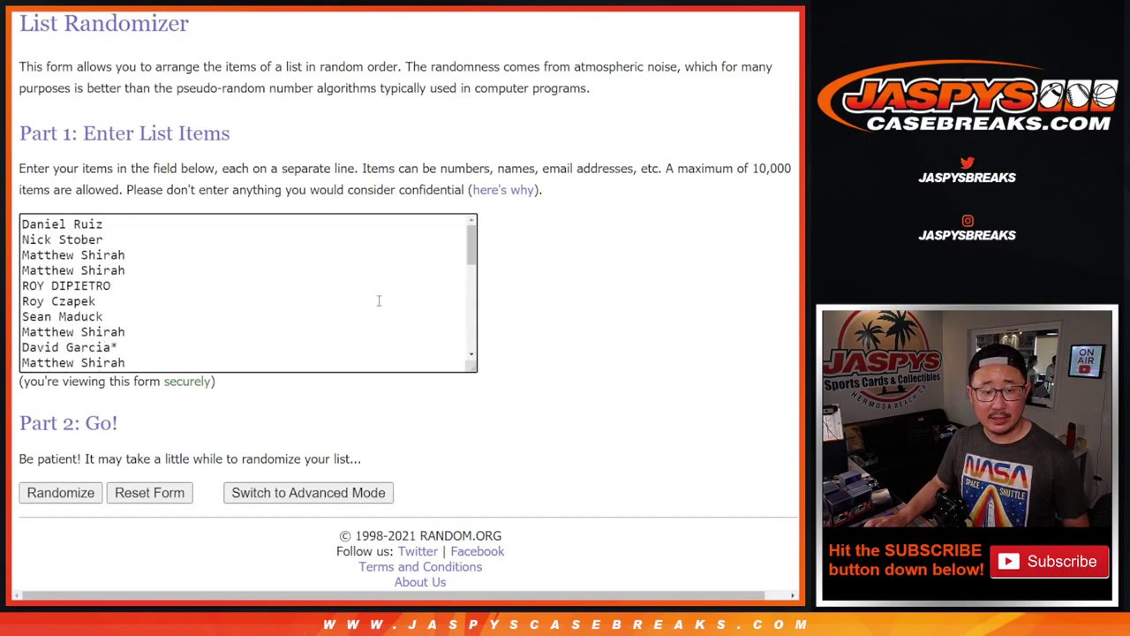
- Roll the two dice on the Dice Roller, getting 4 and 1
{"action": "key", "text": "ctrl+shift+Tab"}
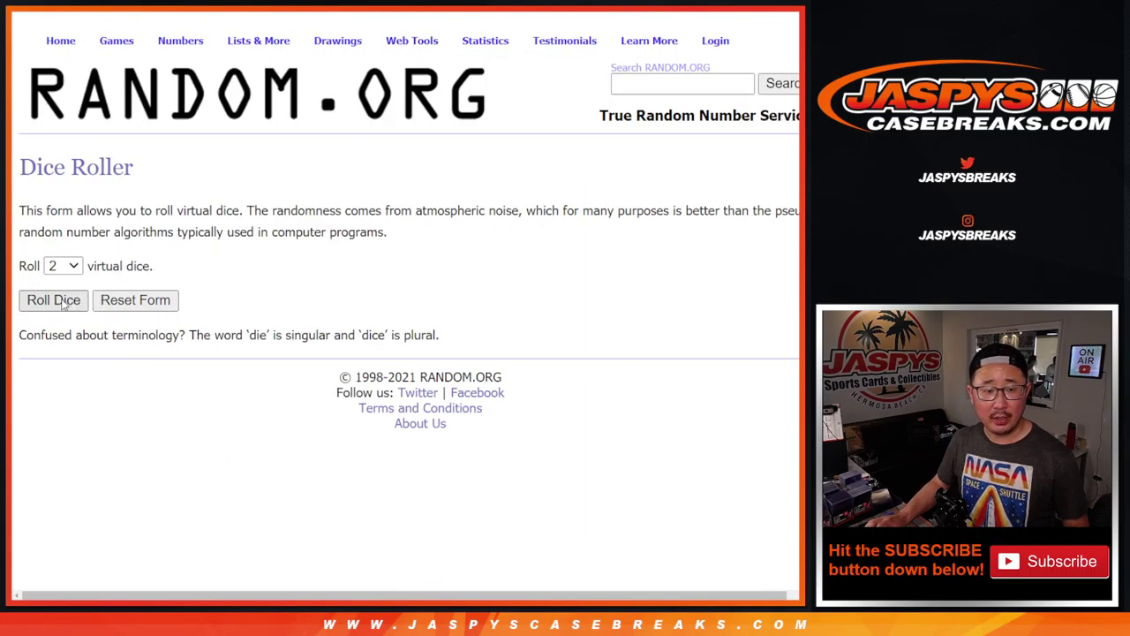
{"action": "left_click", "coordinate": [62, 302]}
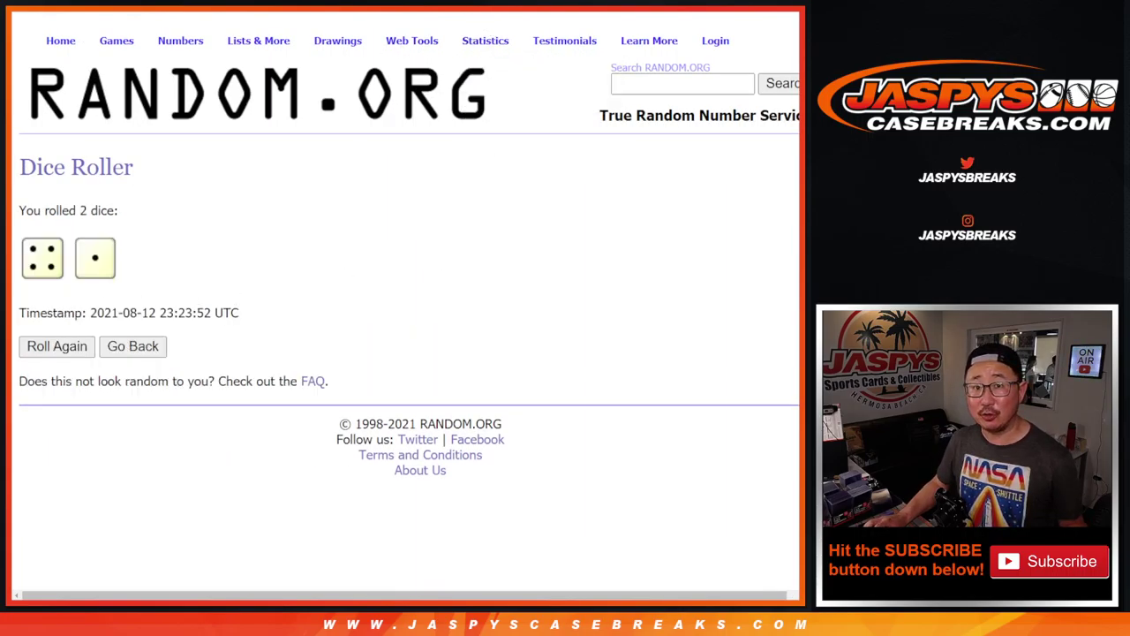
{"action": "key", "text": "ctrl+Tab"}
- Randomize the pasted 32-name list five times in a row
{"action": "scroll", "coordinate": [601, 265], "scroll_direction": "down", "scroll_amount": 1}
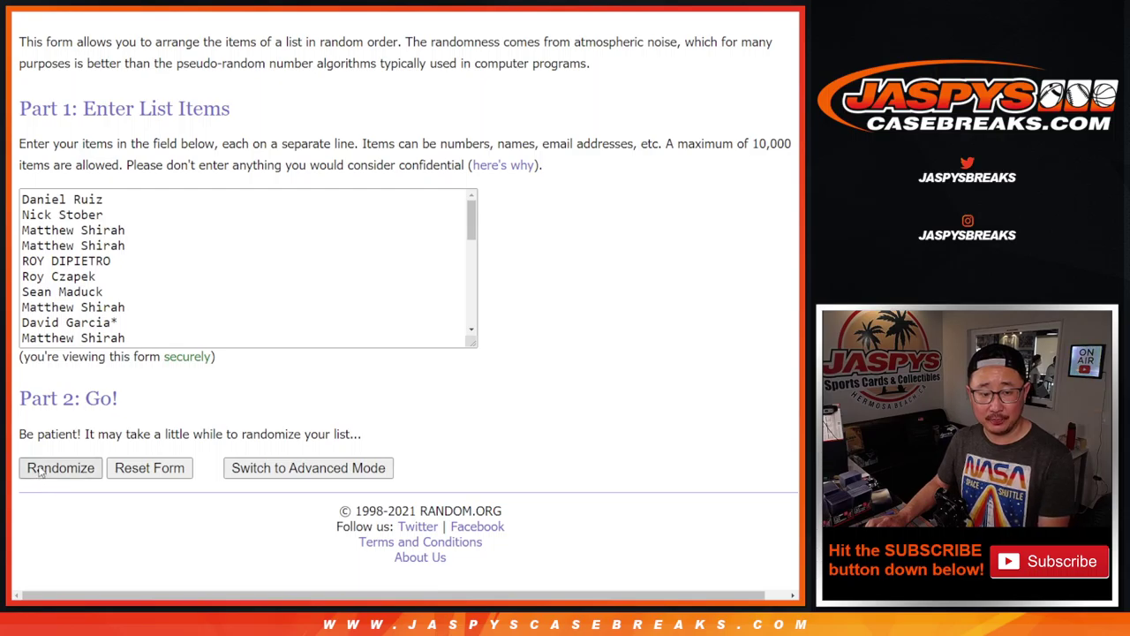
{"action": "left_click", "coordinate": [40, 468]}
{"action": "scroll", "coordinate": [39, 472], "scroll_direction": "down", "scroll_amount": 5}
{"action": "left_click", "coordinate": [40, 468]}
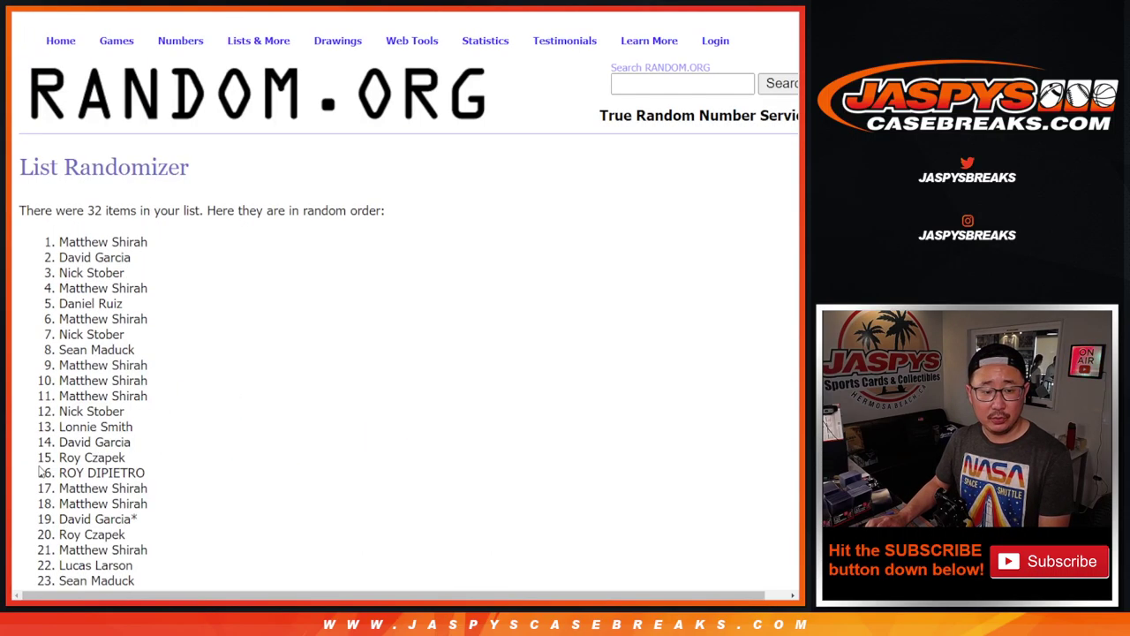
{"action": "scroll", "coordinate": [40, 471], "scroll_direction": "down", "scroll_amount": 5}
{"action": "left_click", "coordinate": [40, 468]}
{"action": "scroll", "coordinate": [40, 470], "scroll_direction": "down", "scroll_amount": 5}
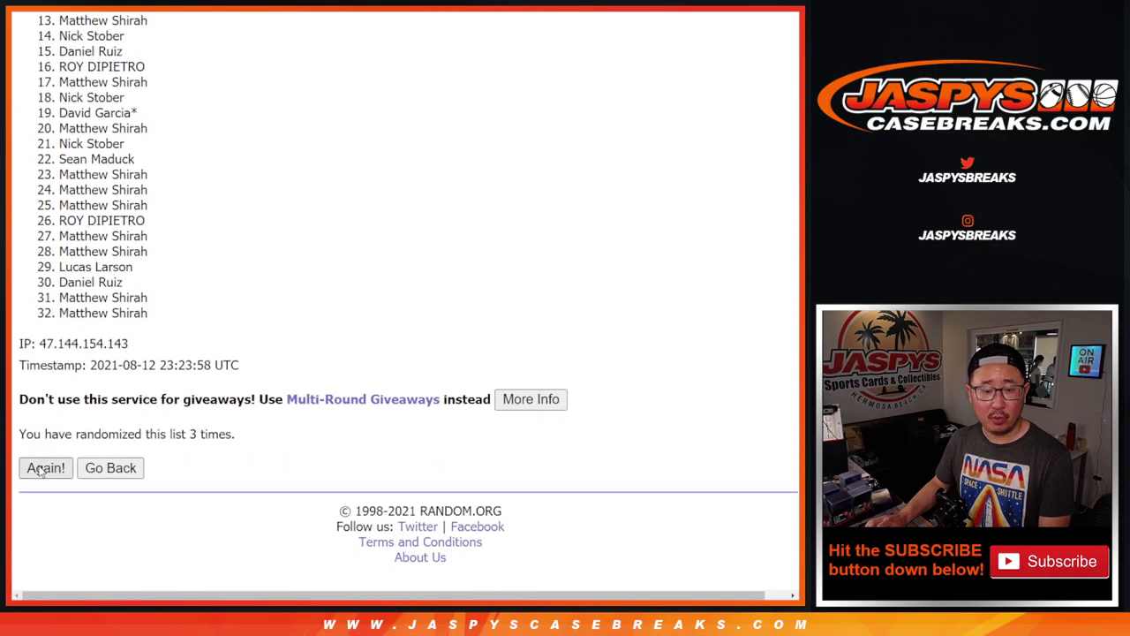
{"action": "left_click", "coordinate": [39, 467]}
{"action": "scroll", "coordinate": [40, 471], "scroll_direction": "down", "scroll_amount": 5}
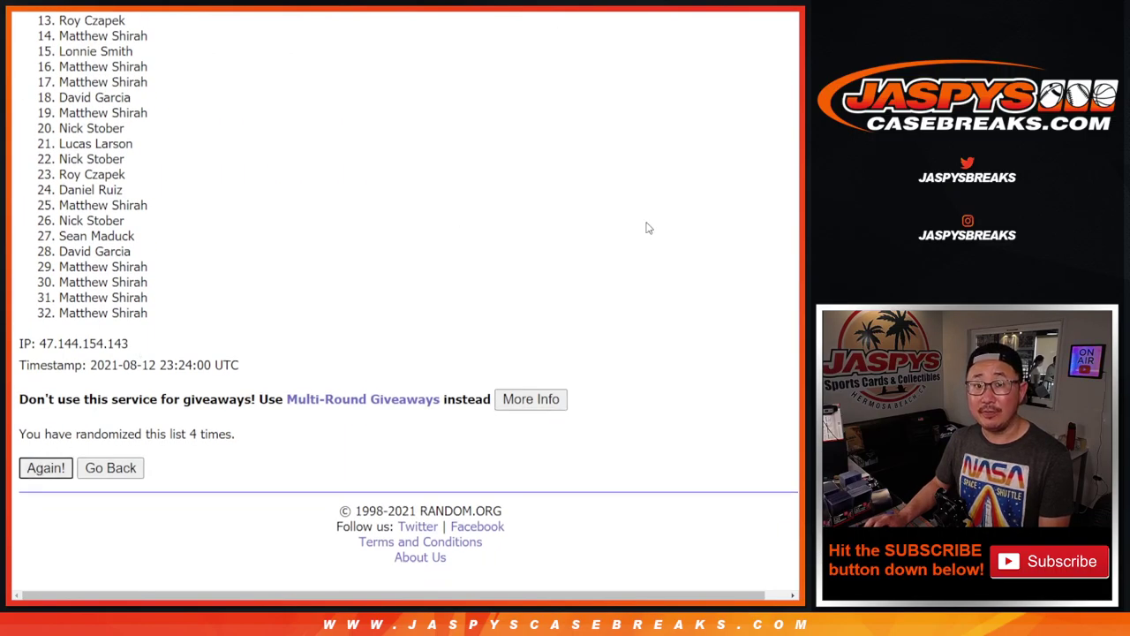
{"action": "key", "text": "Return"}
{"action": "scroll", "coordinate": [704, 197], "scroll_direction": "down", "scroll_amount": 5}
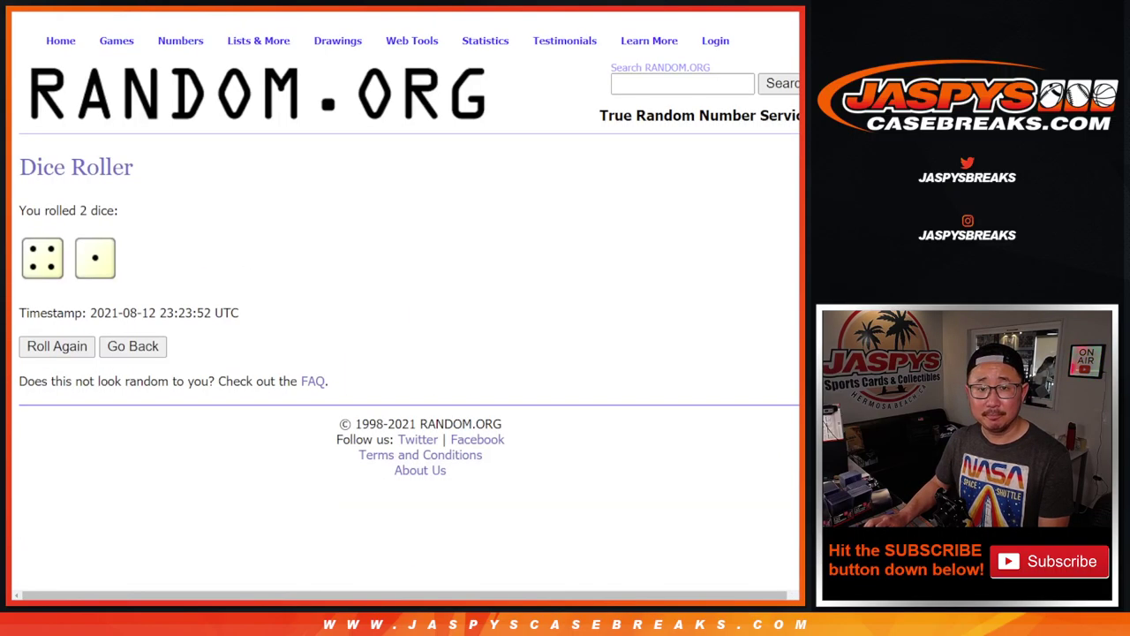
- Clear the stray selection and highlight names 1 through 6 of the final randomized order
{"action": "left_click_drag", "start_coordinate": [189, 434], "coordinate": [218, 434]}
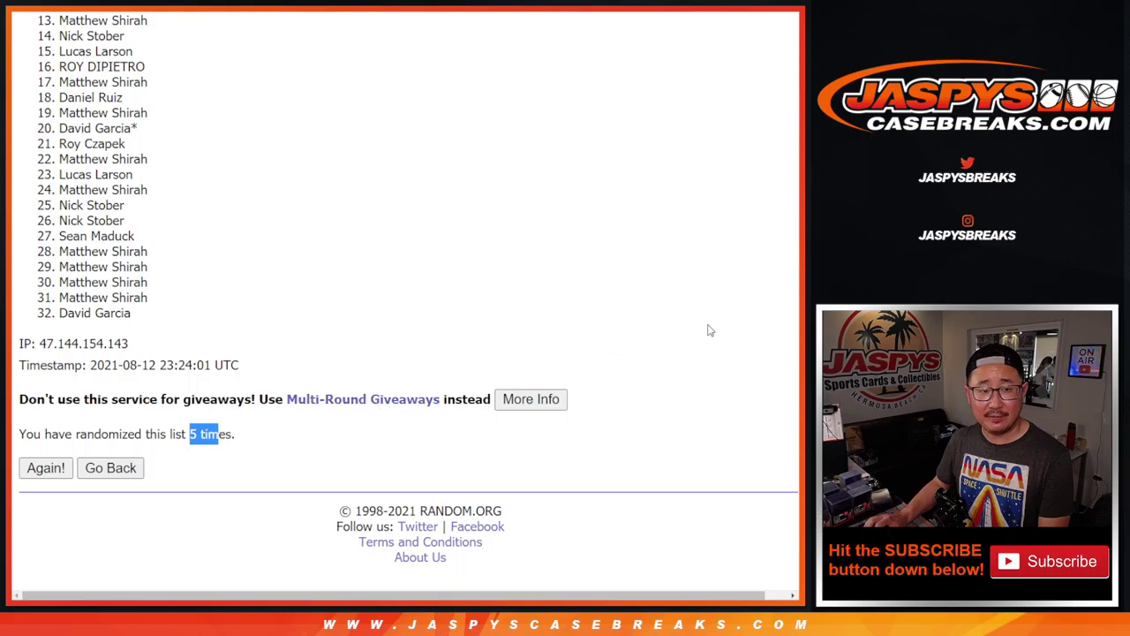
{"action": "scroll", "coordinate": [793, 316], "scroll_direction": "up", "scroll_amount": 1}
{"action": "scroll", "coordinate": [408, 291], "scroll_direction": "up", "scroll_amount": 1}
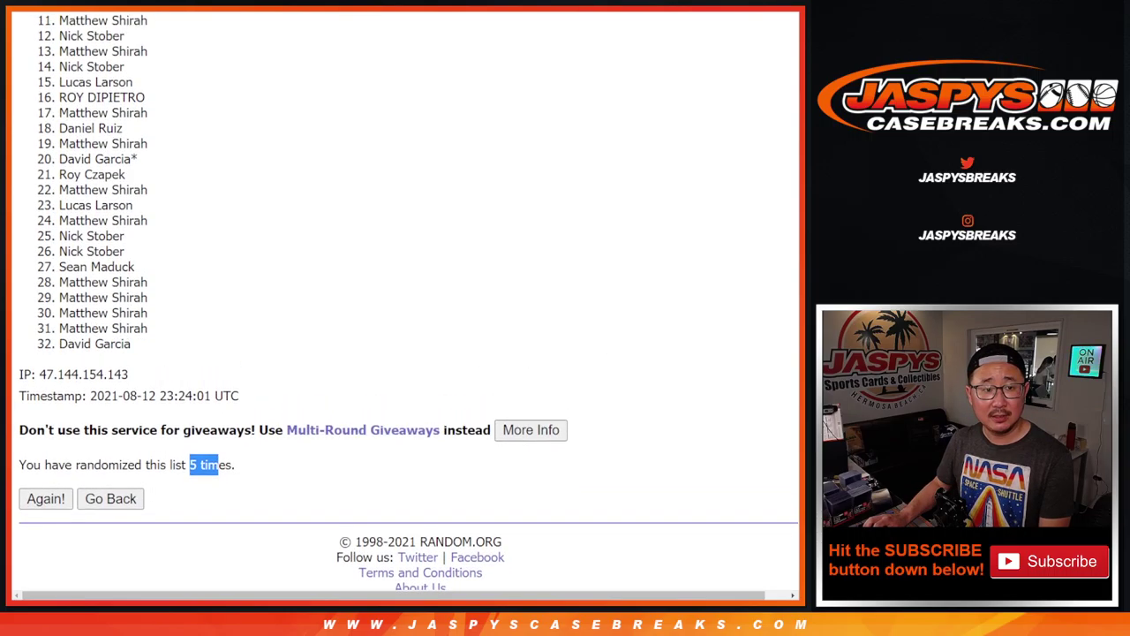
{"action": "scroll", "coordinate": [408, 290], "scroll_direction": "up", "scroll_amount": 1}
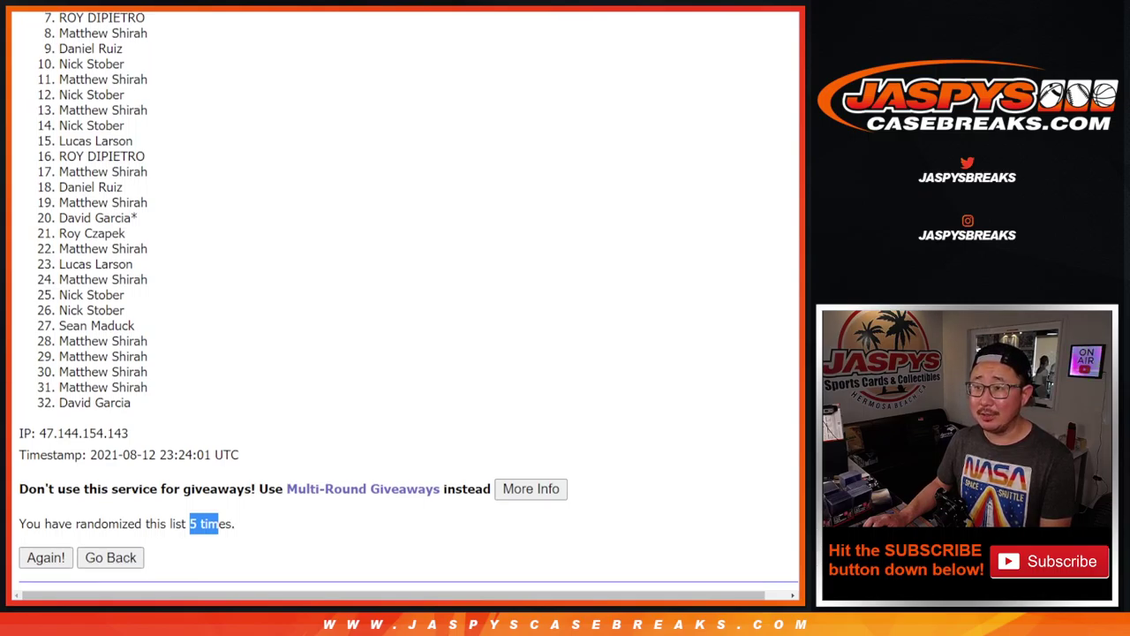
{"action": "left_click", "coordinate": [662, 227]}
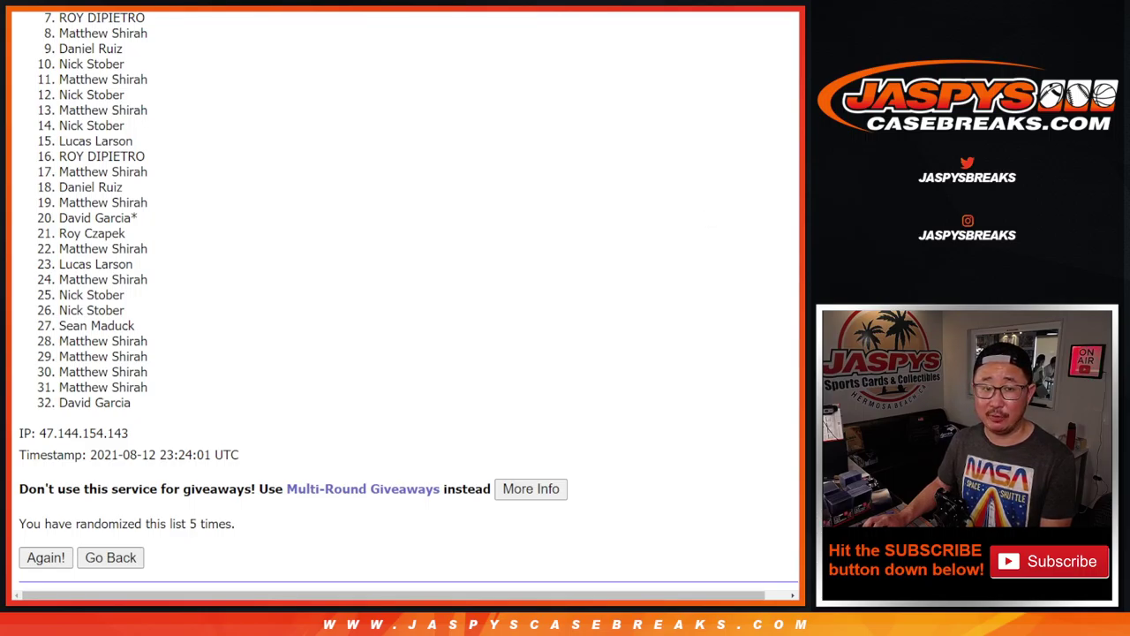
{"action": "scroll", "coordinate": [796, 202], "scroll_direction": "up", "scroll_amount": 1}
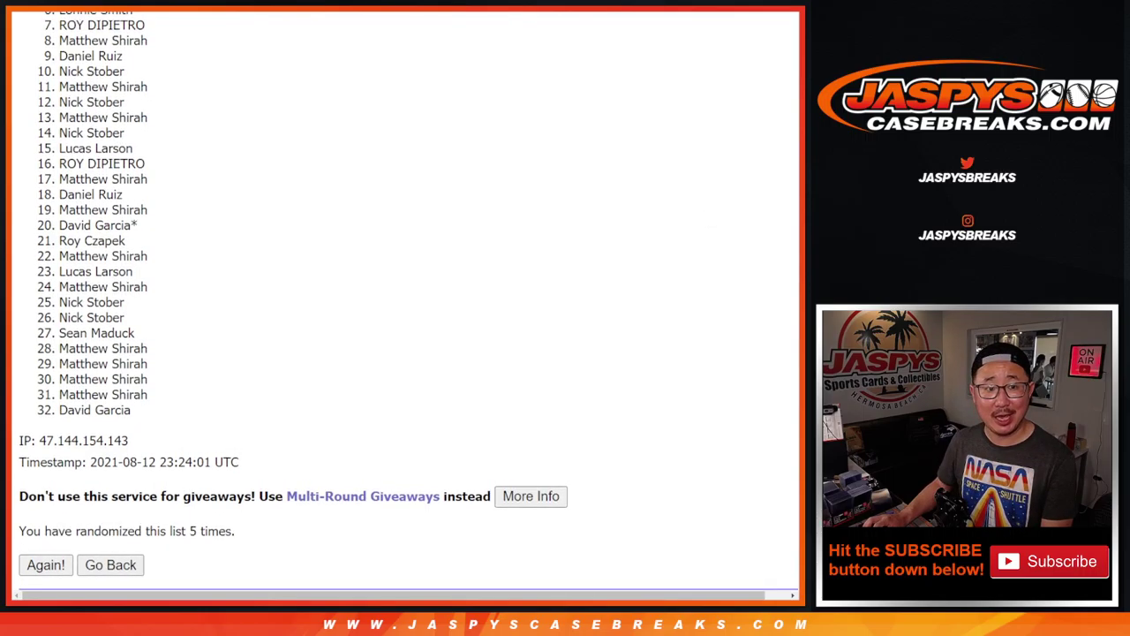
{"action": "scroll", "coordinate": [797, 202], "scroll_direction": "up", "scroll_amount": 1}
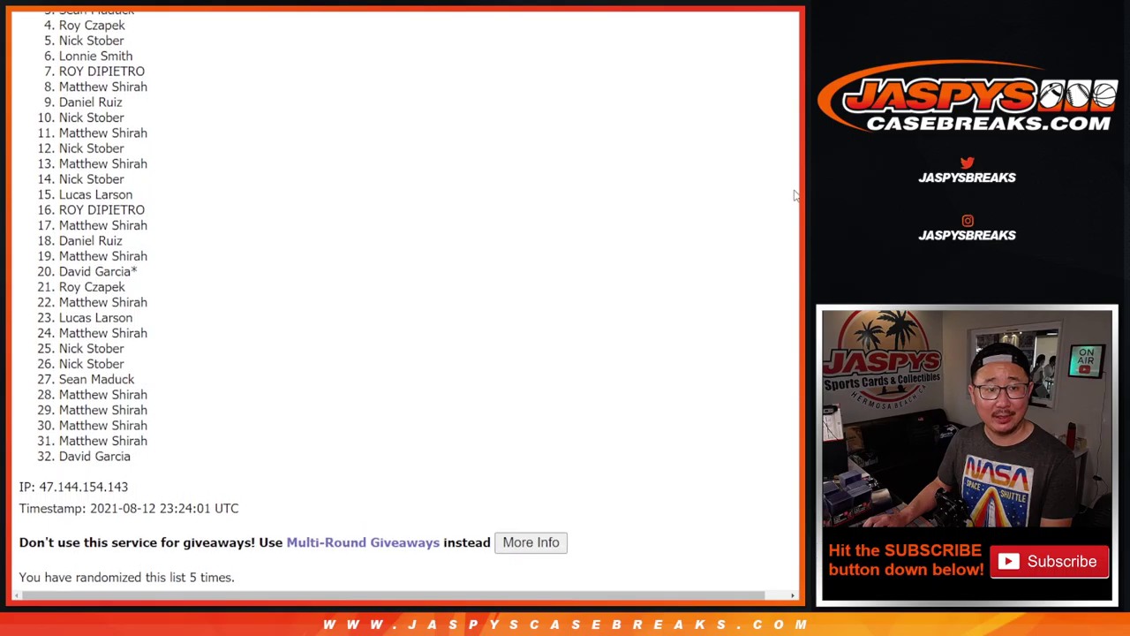
{"action": "scroll", "coordinate": [795, 187], "scroll_direction": "up", "scroll_amount": 2}
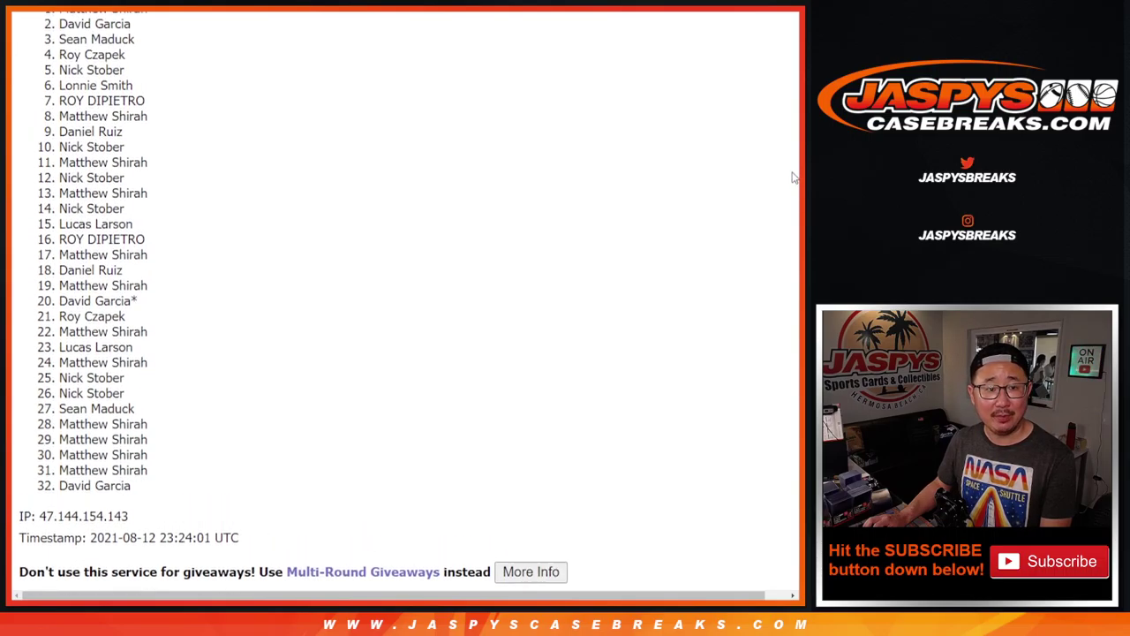
{"action": "left_click_drag", "start_coordinate": [58, 27], "coordinate": [138, 104]}
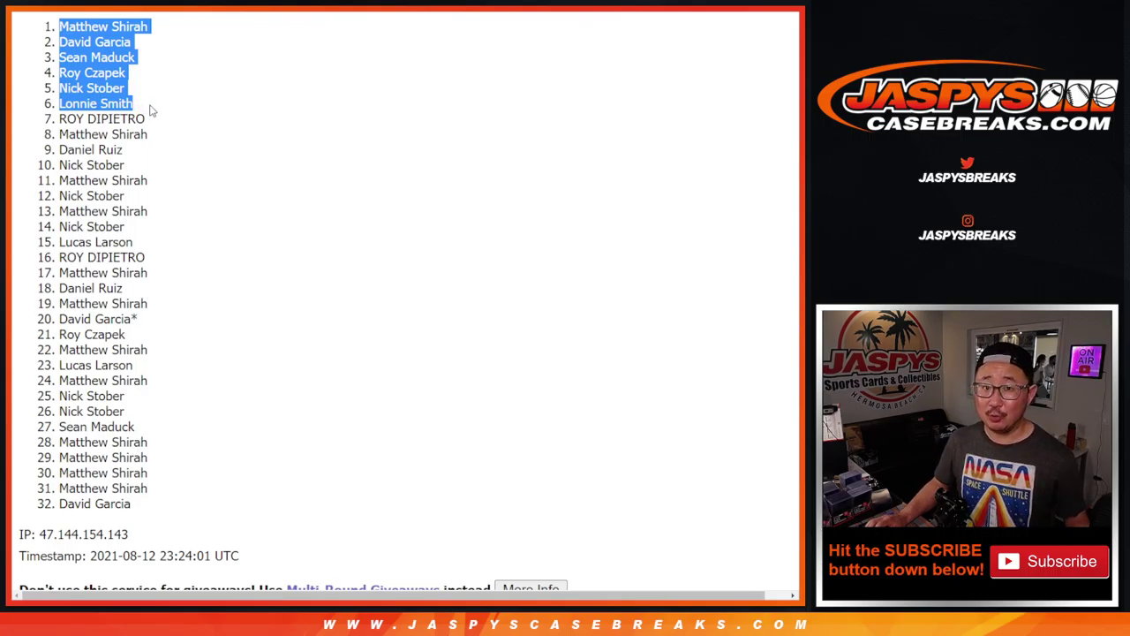